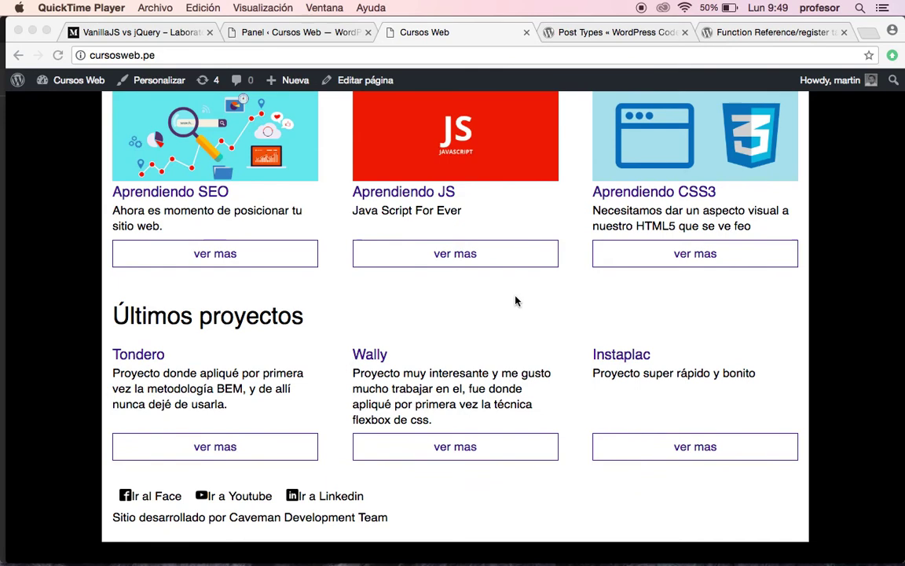
Step: Compare the Últimas entradas and Últimos proyectos sections on the site's home page
scroll(515, 301, up, 2)
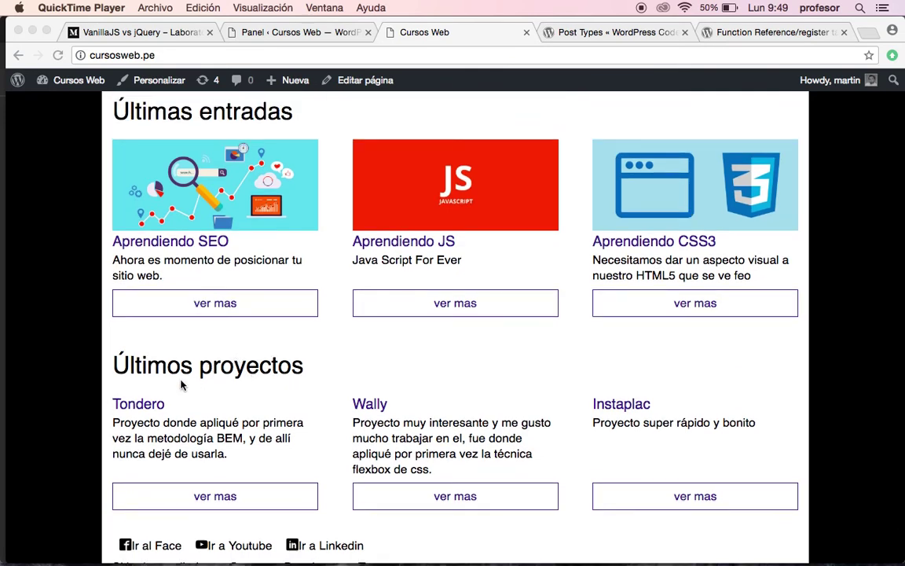
scroll(252, 388, up, 6)
scroll(252, 388, down, 7)
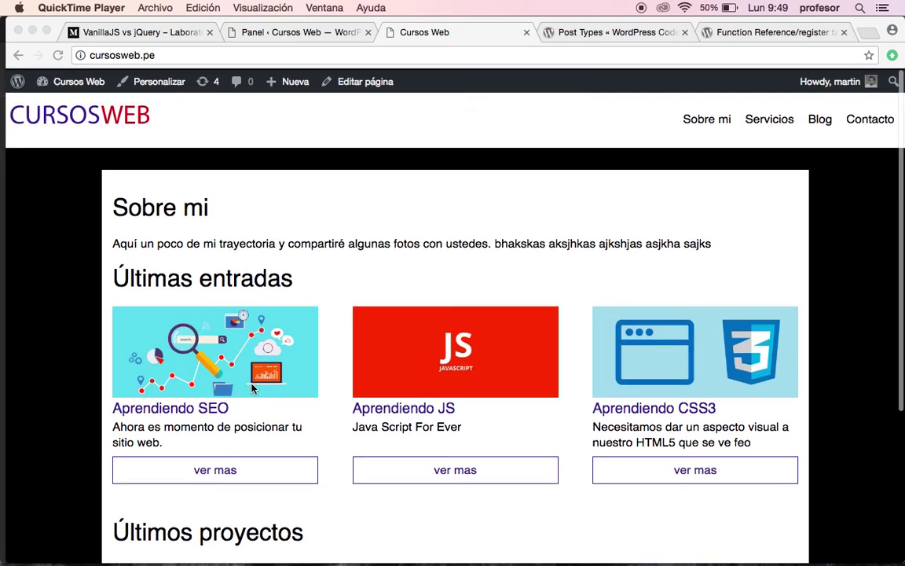
scroll(178, 377, down, 1)
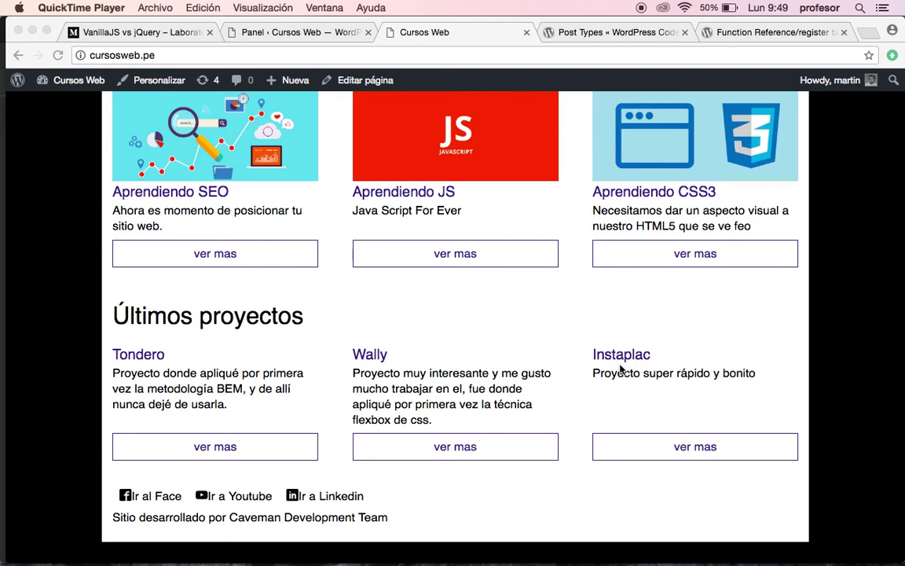
scroll(539, 380, up, 1)
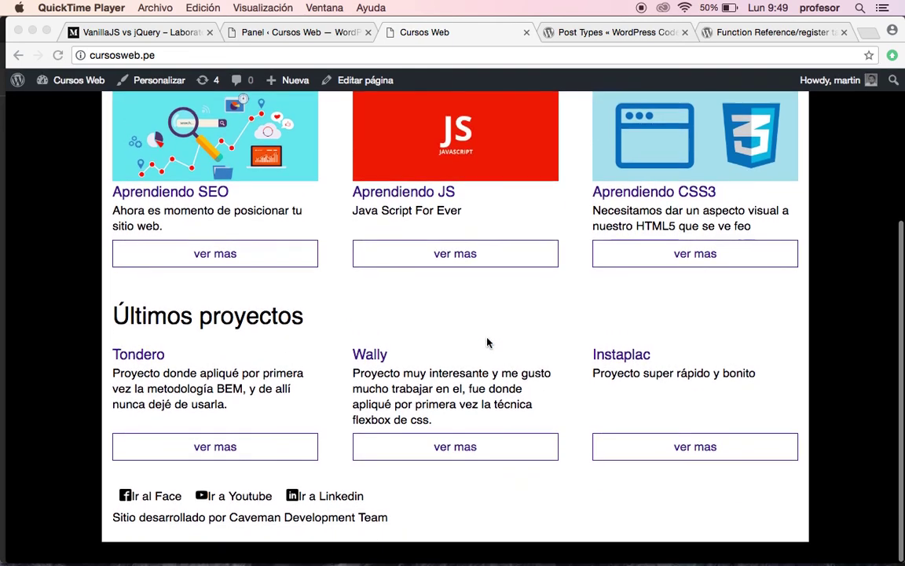
scroll(431, 323, up, 3)
scroll(431, 323, down, 2)
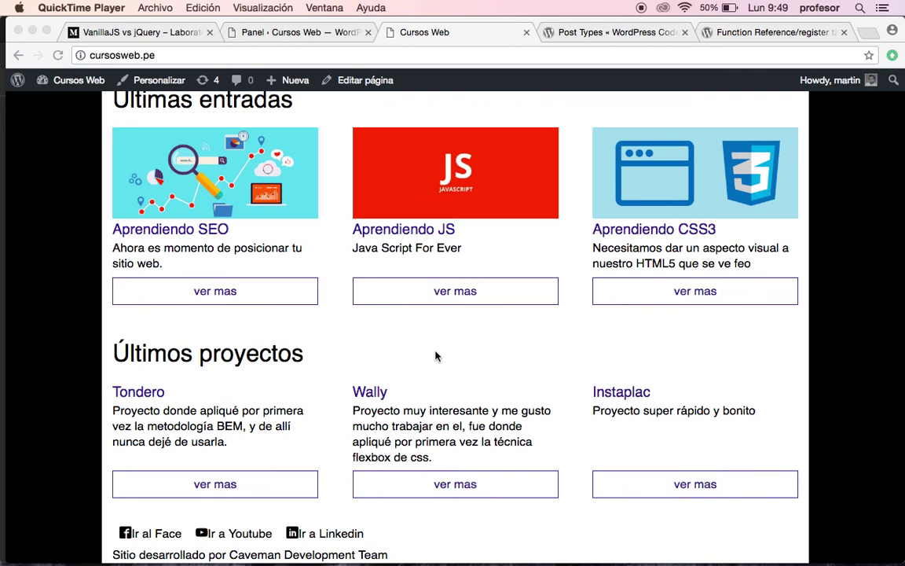
scroll(323, 198, up, 2)
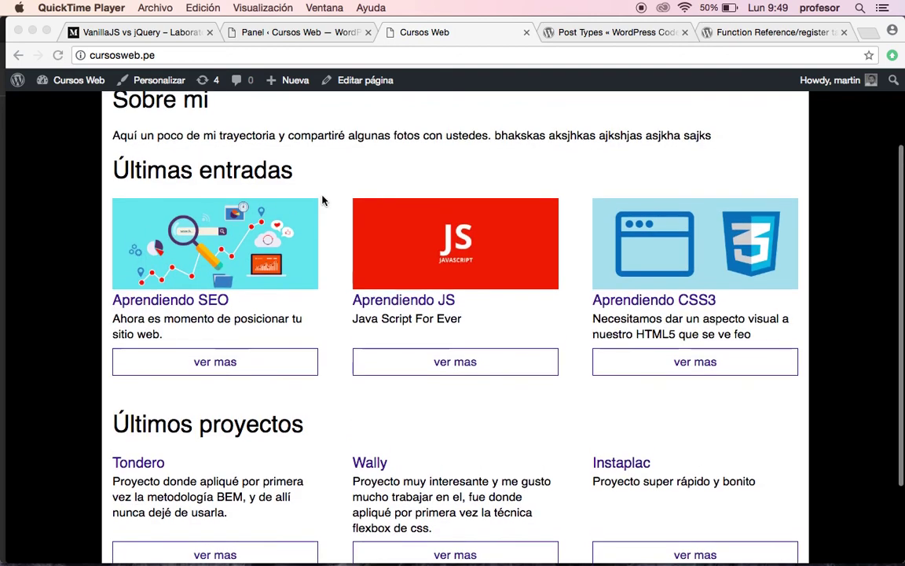
scroll(322, 200, down, 1)
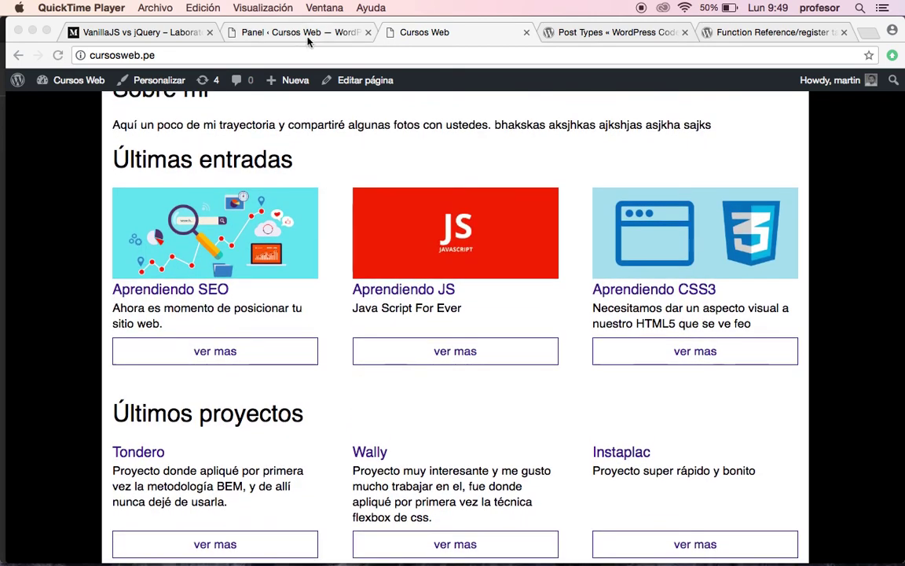
Step: Open the Tondero project for editing from the Proyectos list in the WordPress admin
click(291, 34)
click(291, 34)
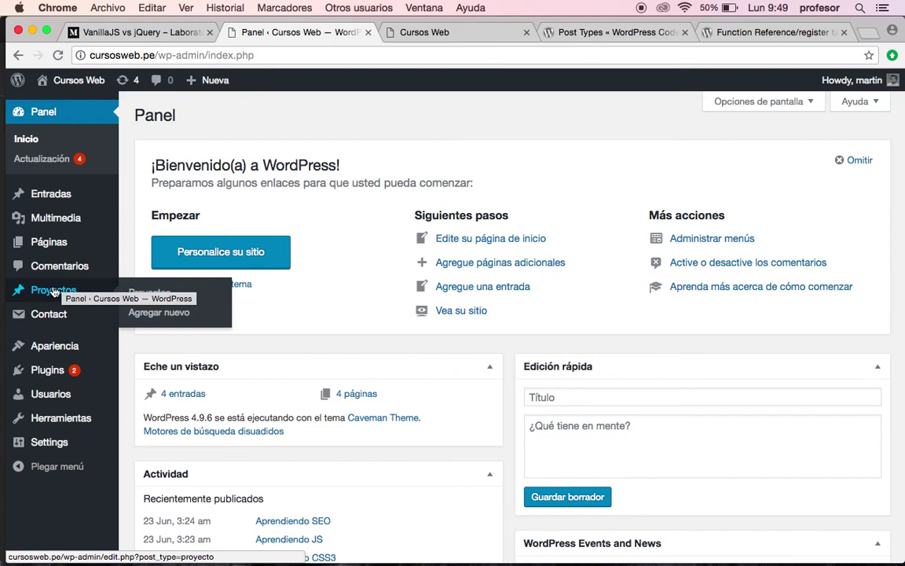
click(176, 294)
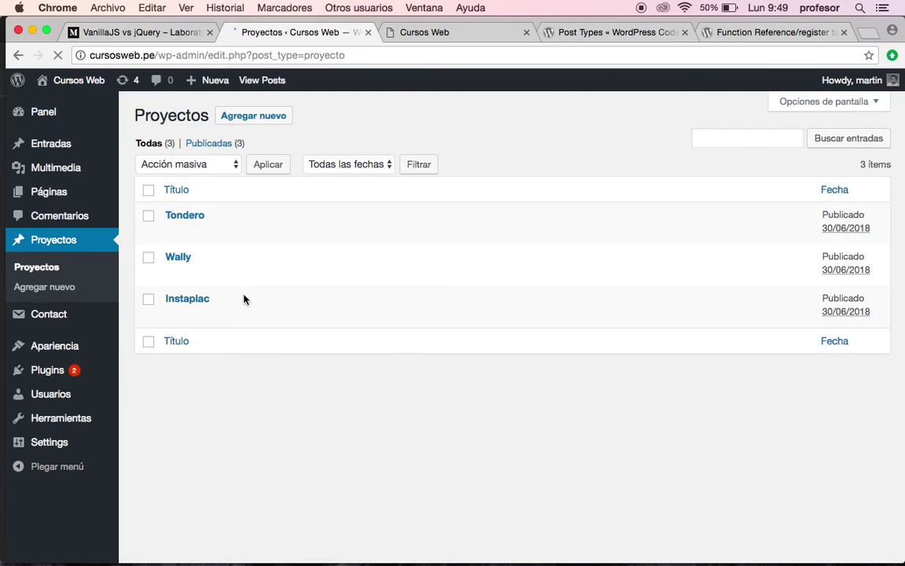
click(183, 219)
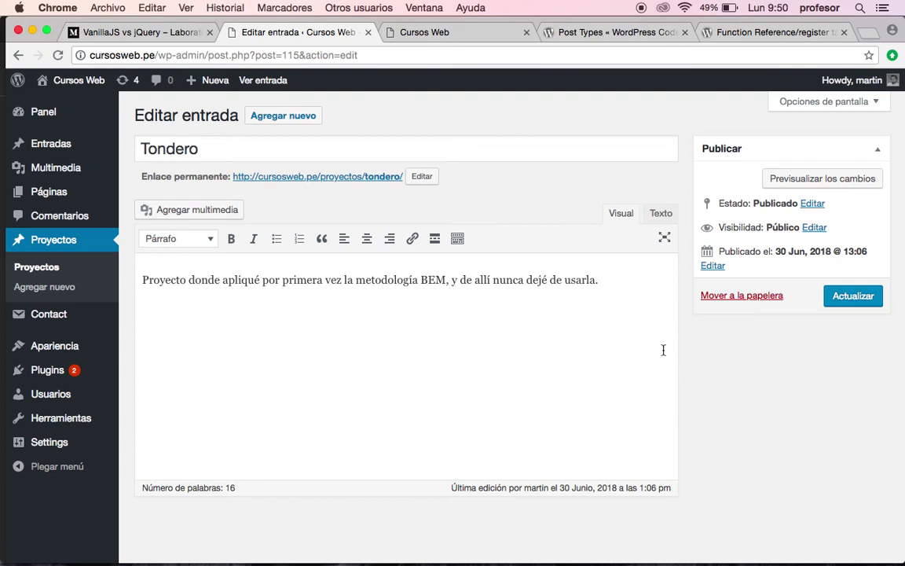
Step: Switch to Sublime Text, look over the projects loop in sobremi.php and bring up functions.php
key(super+Tab)
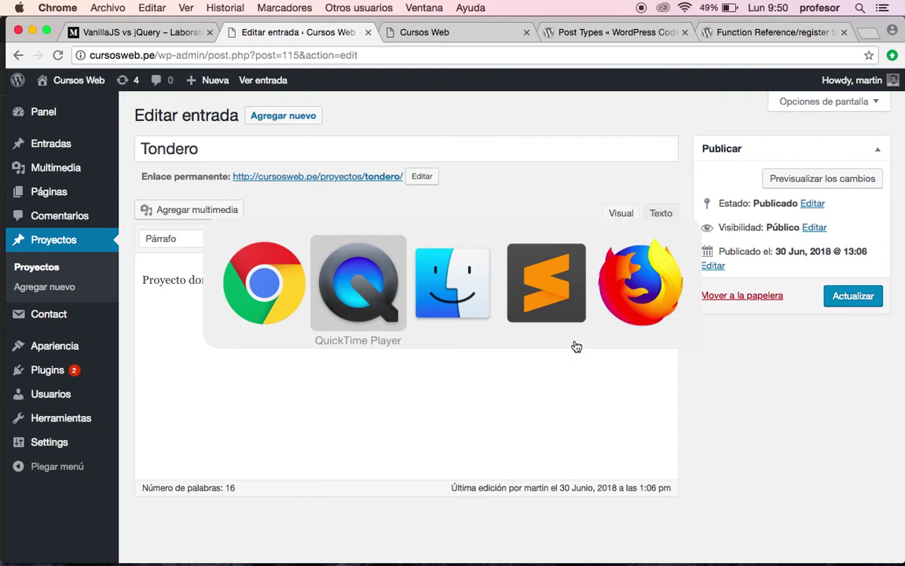
click(526, 313)
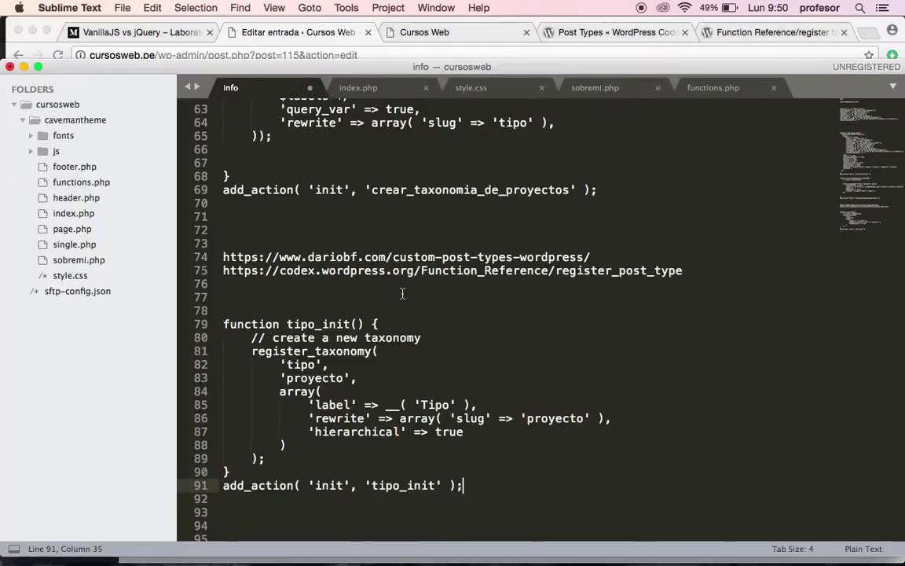
click(583, 89)
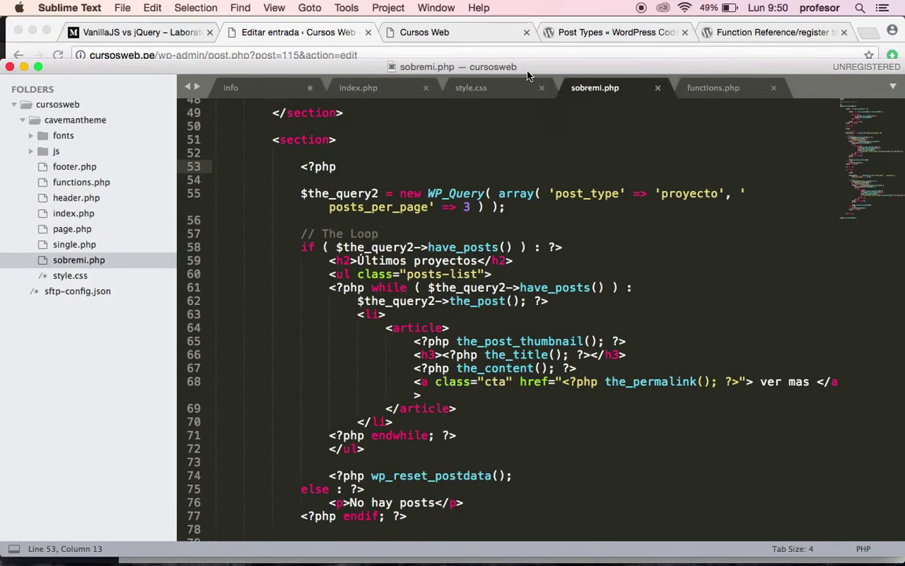
scroll(526, 312, down, 1)
scroll(525, 312, up, 3)
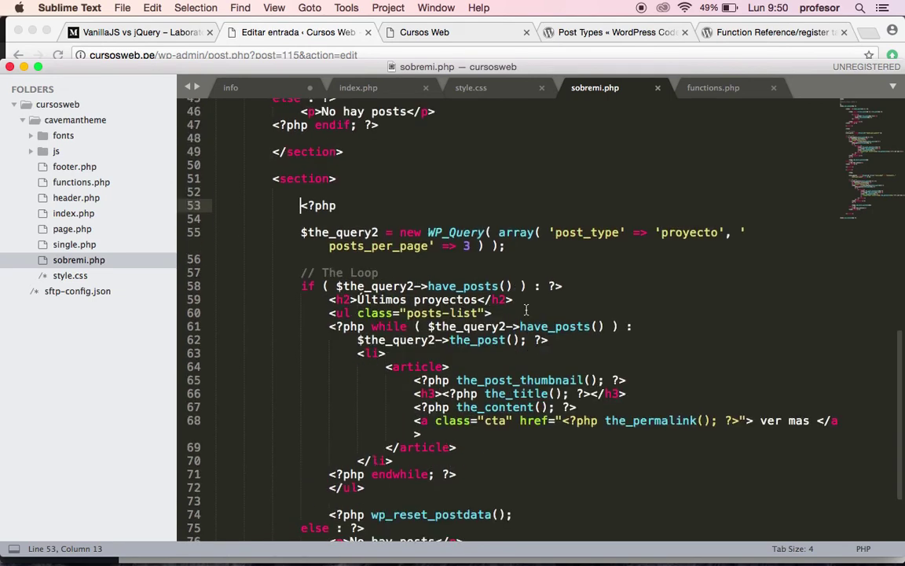
click(715, 95)
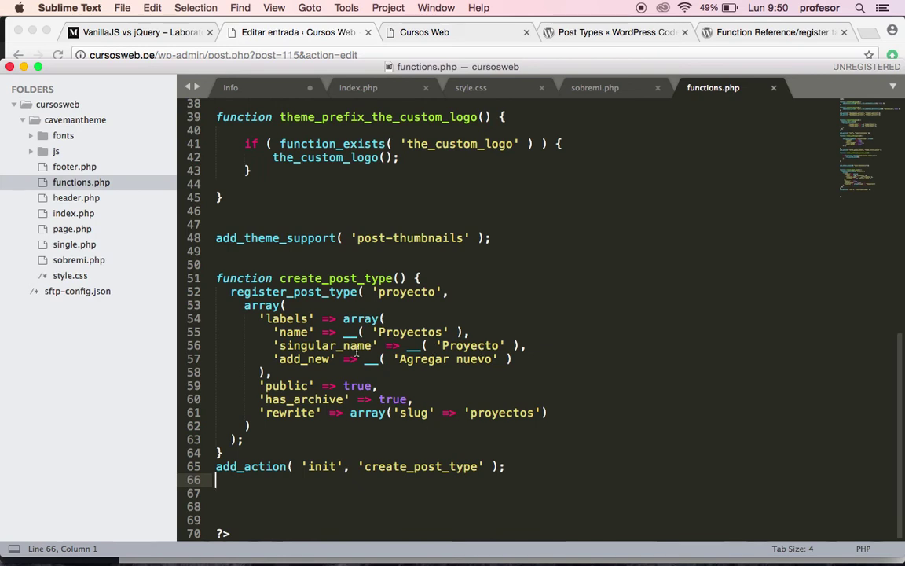
Step: Examine the create_post_type function that registers the 'proyecto' post type, including its name and first argument
drag(503, 467, 357, 332)
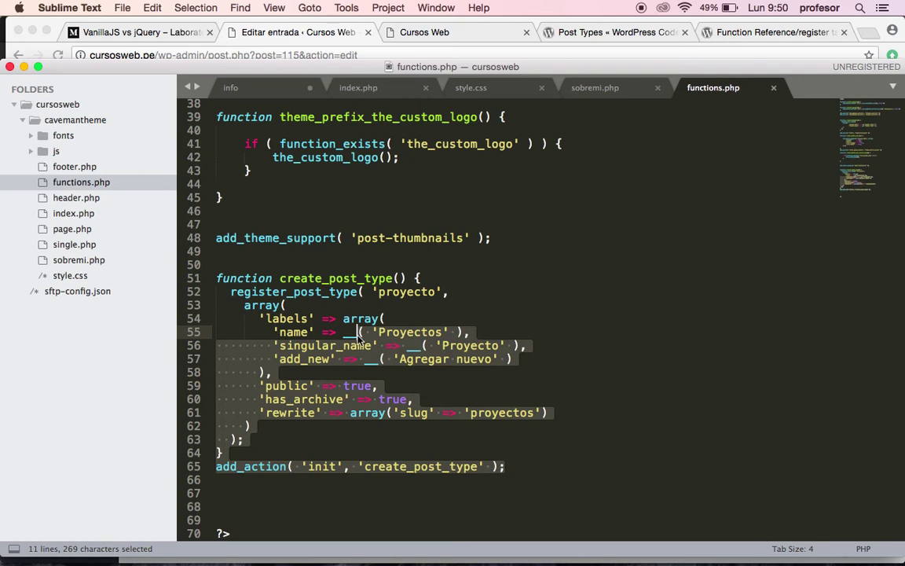
click(272, 305)
drag(217, 276, 404, 448)
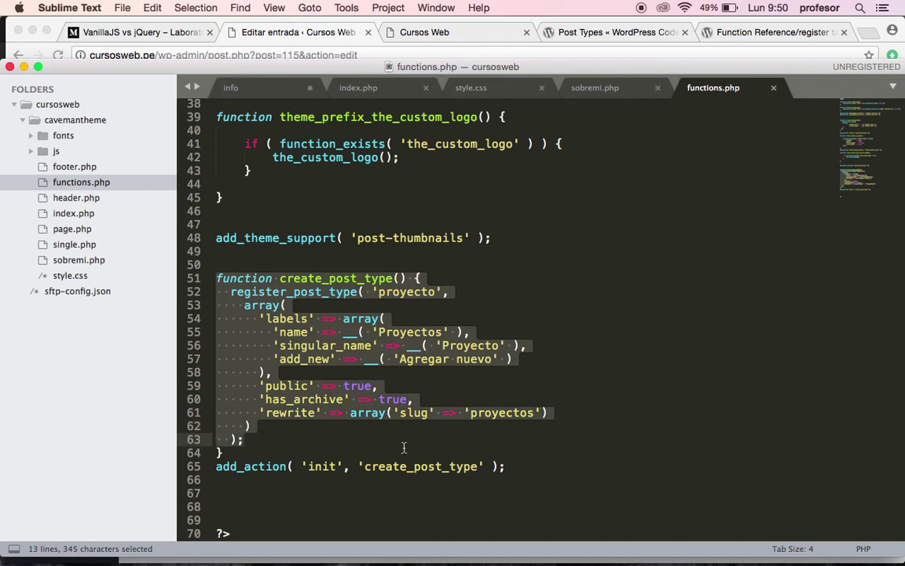
click(460, 450)
click(380, 279)
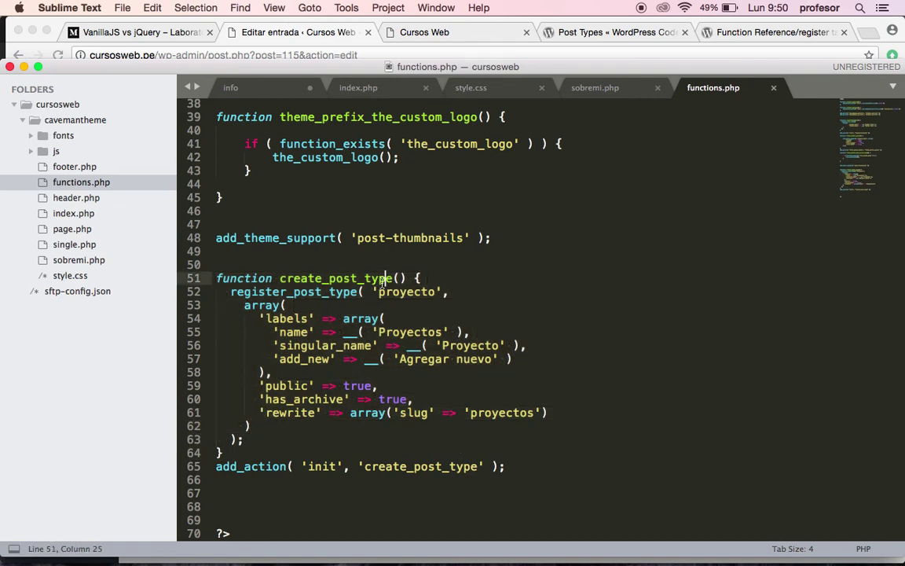
double_click(380, 279)
click(400, 292)
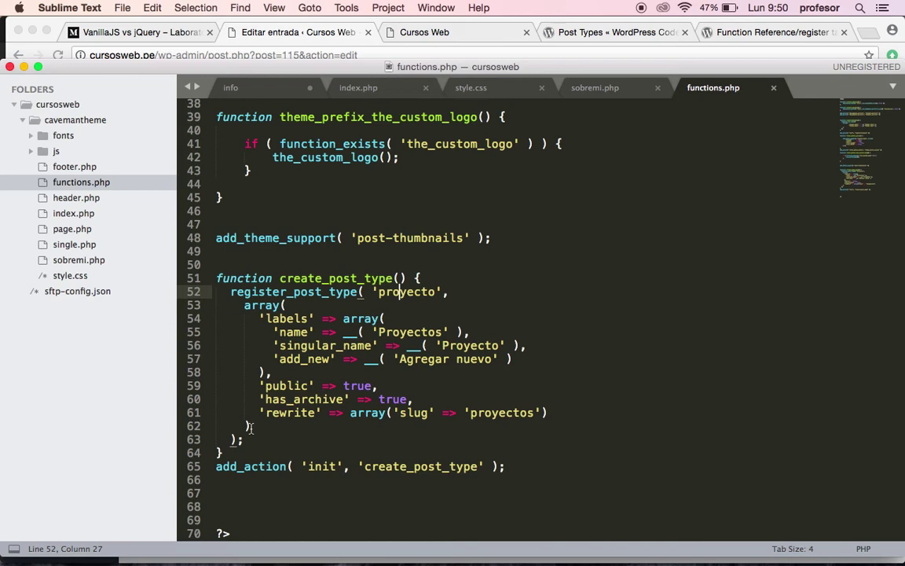
Step: Remove one blank line below the create_post_type add_action call, and add a comma and a new line after the 'rewrite' argument
click(229, 493)
key(BackSpace)
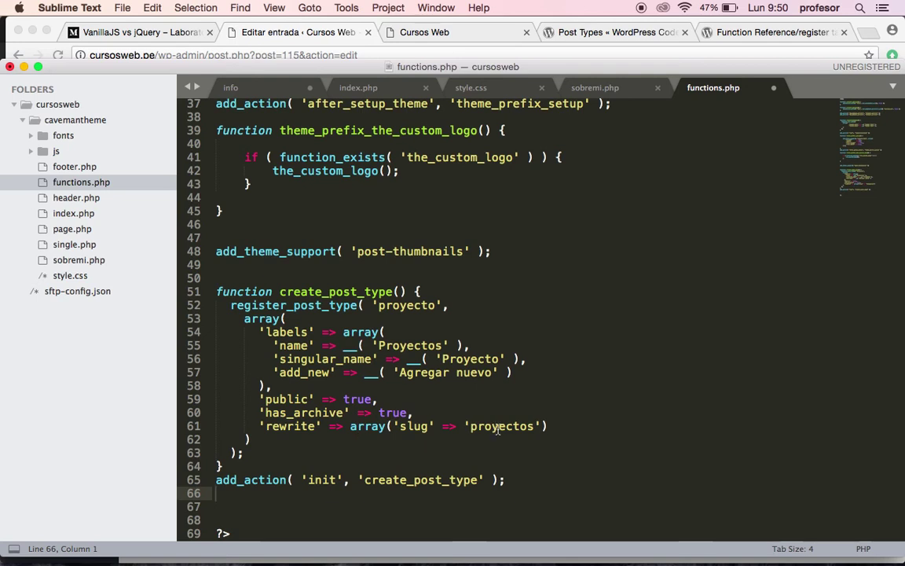
click(558, 426)
text(,)
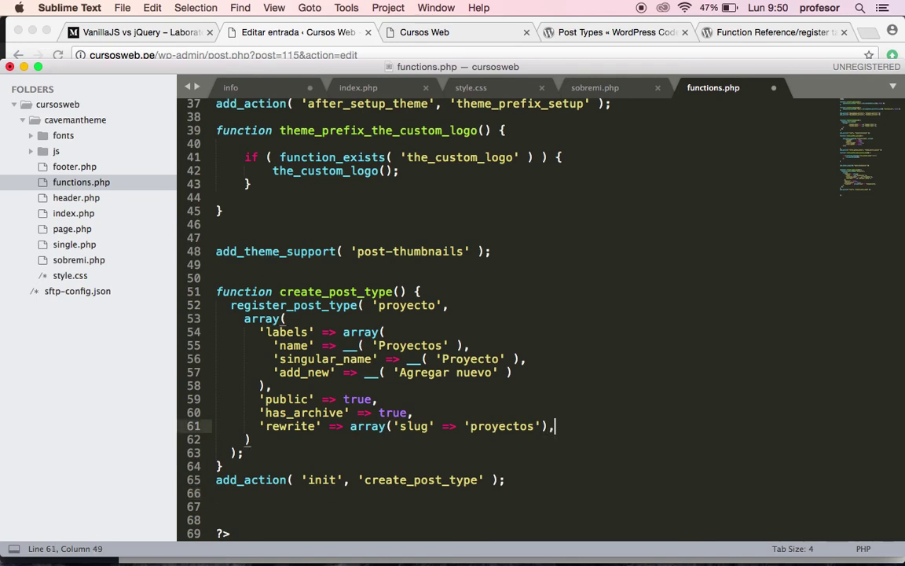
key(Return)
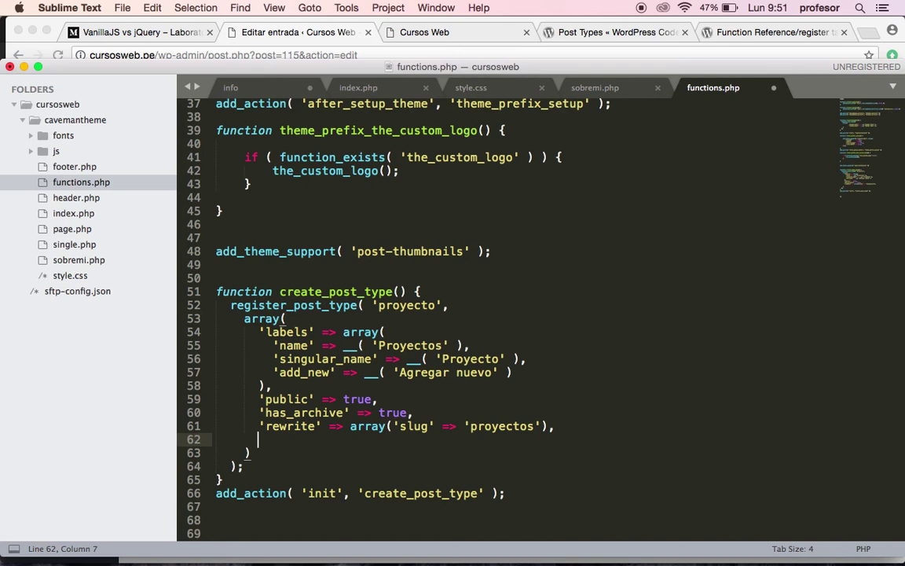
Step: Add a 'supports' argument with an array() value holding an empty quoted string below 'rewrite'
text(')
text(sup)
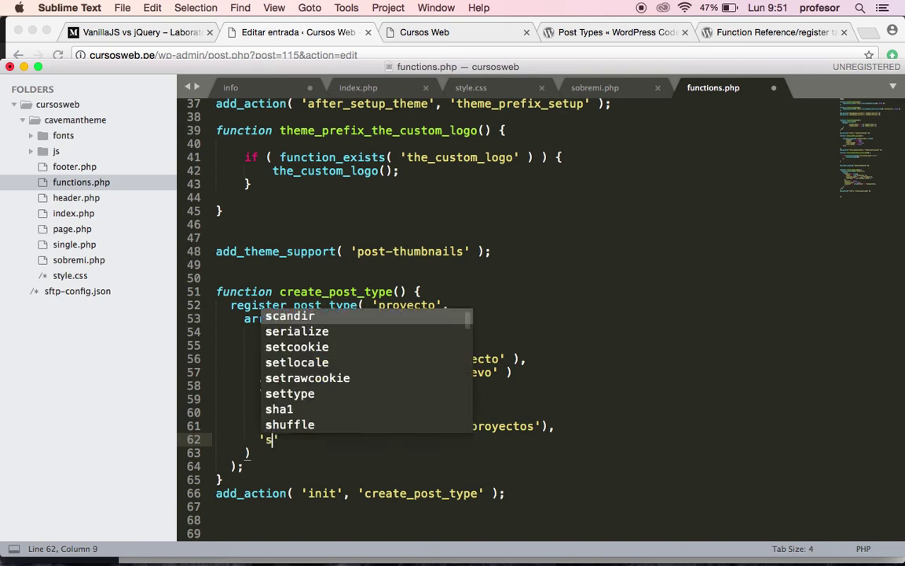
text(ports)
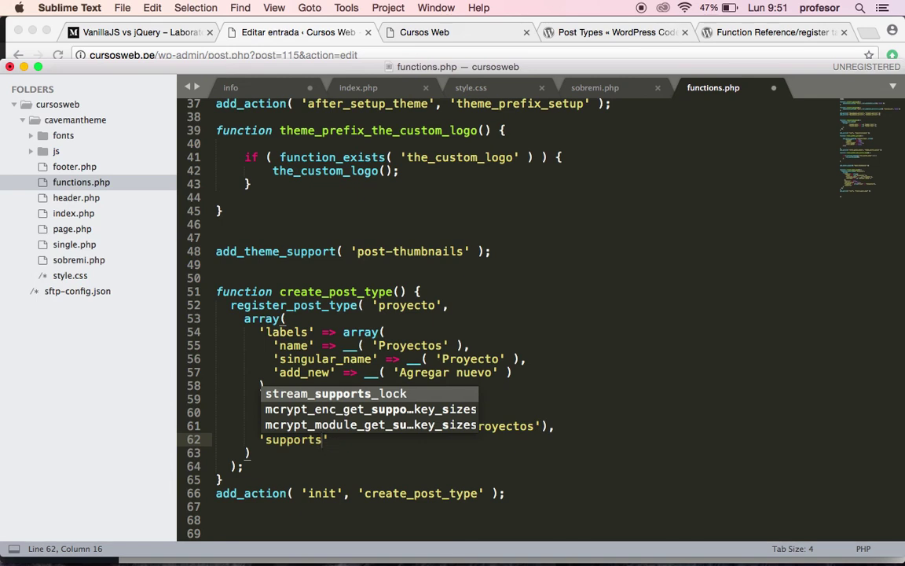
text(' => array)
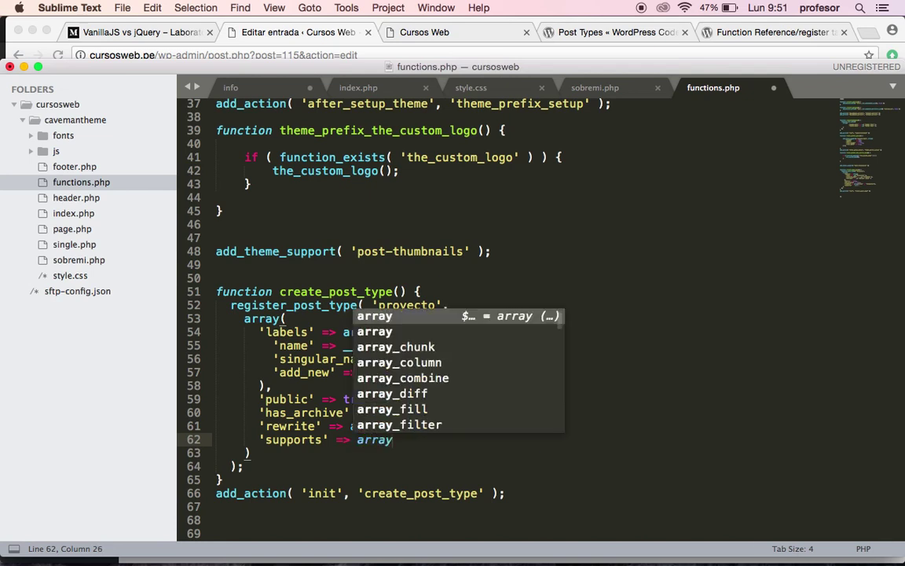
text(()
key(BackSpace)
text(())
click(400, 440)
text(')
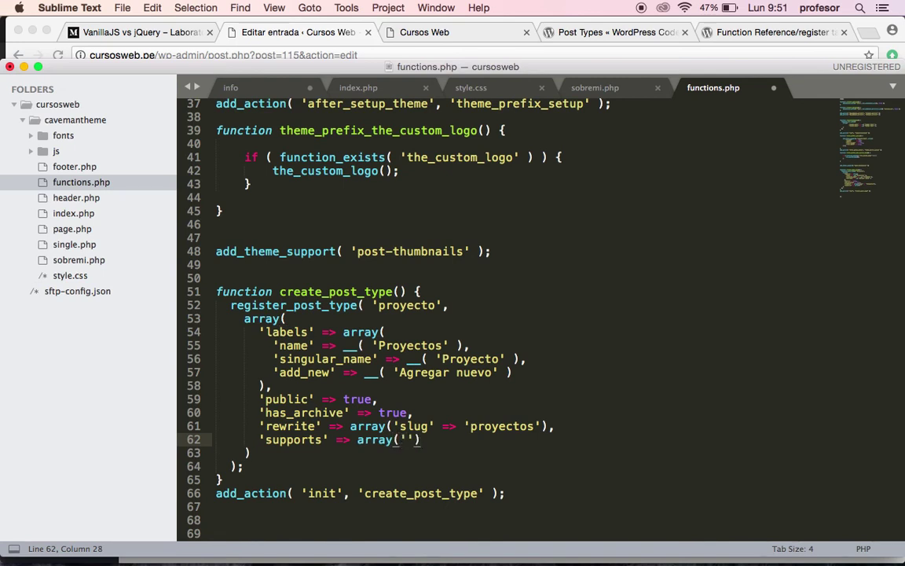
Step: Fill the 'supports' array with 'title', 'editor' and 'thumbnail'
text(title', ')
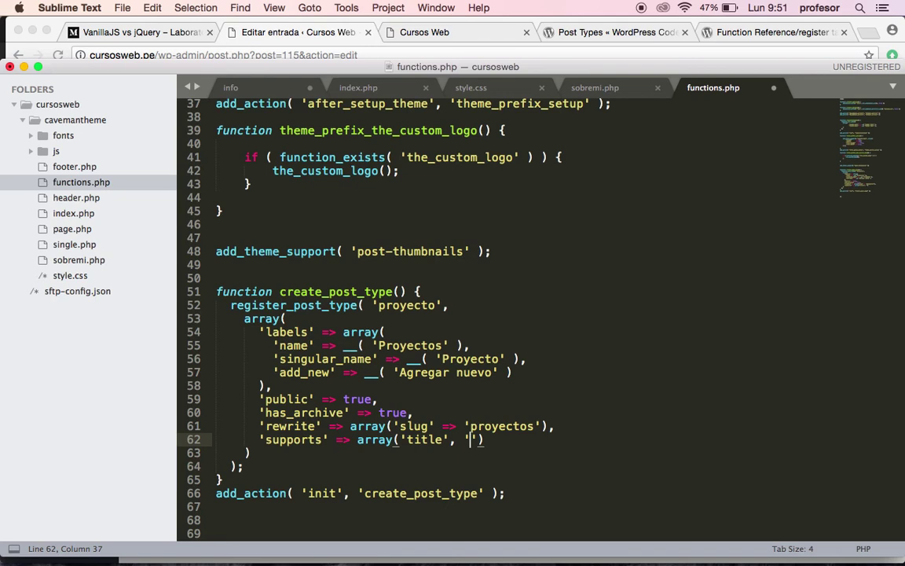
text(edito)
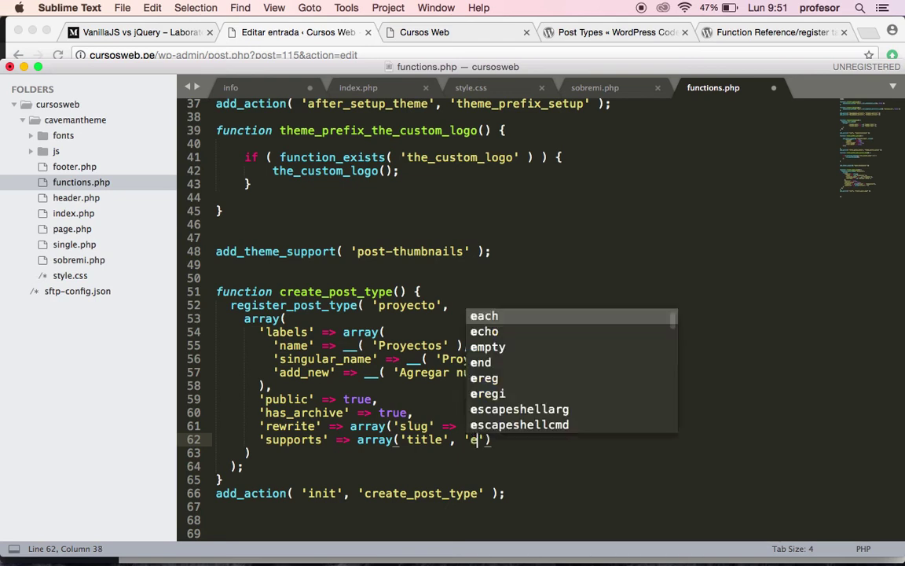
text(r', )
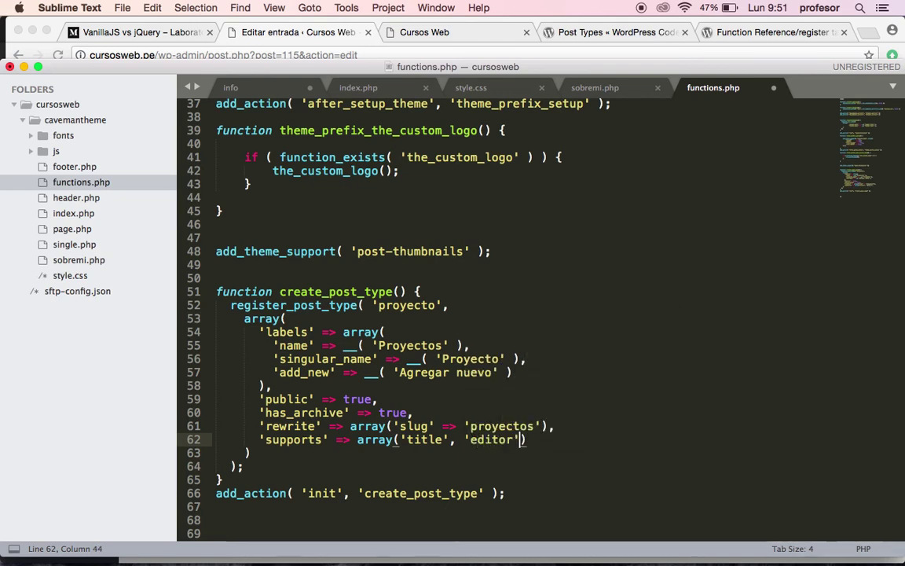
text(')
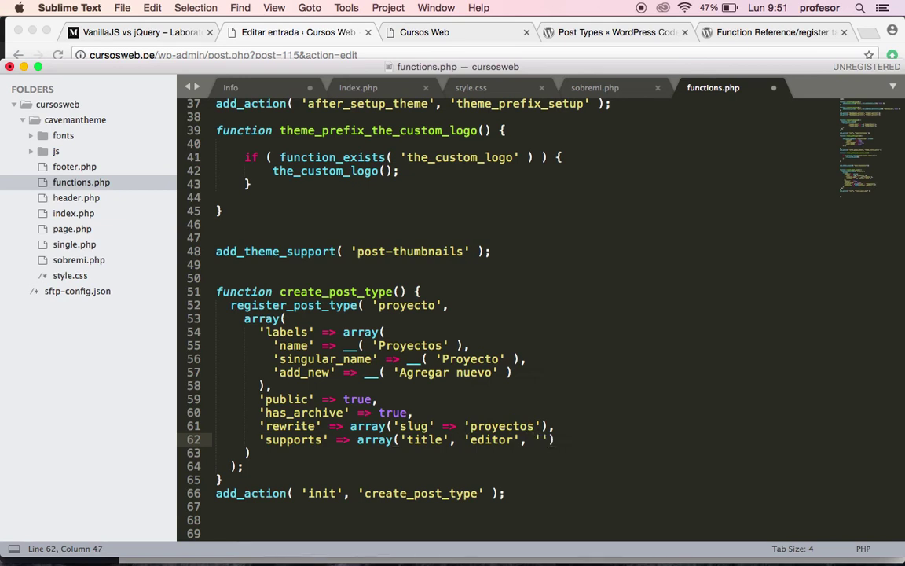
text(thumbna)
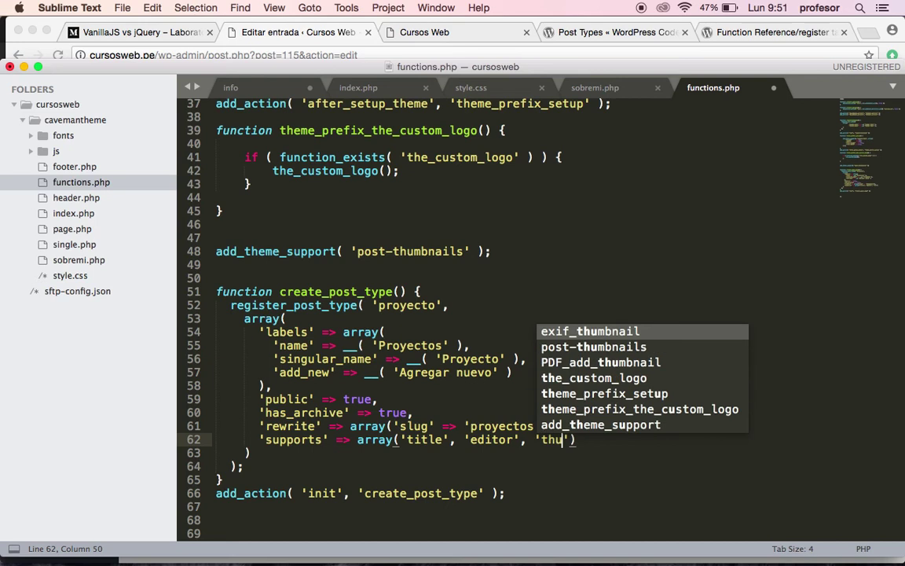
text(i)
key(BackSpace)
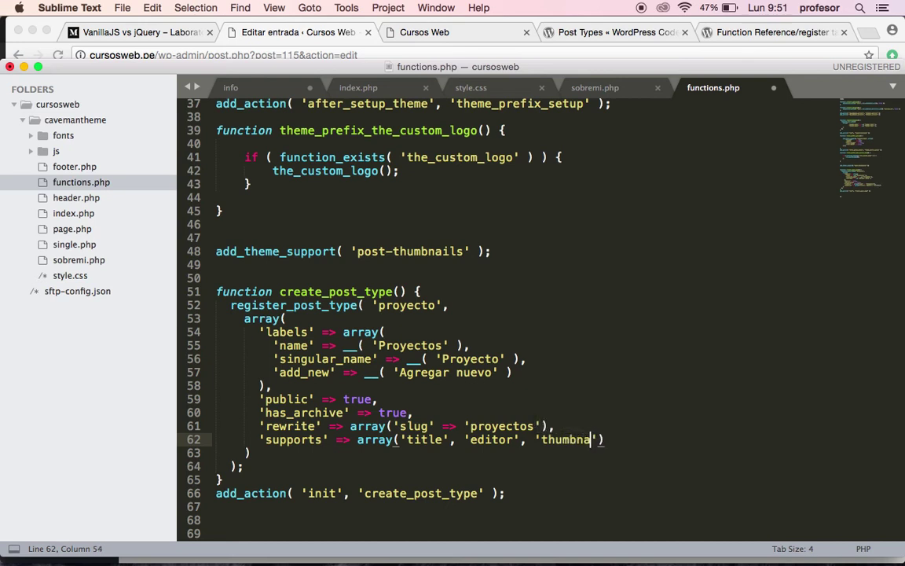
text(il)
click(631, 426)
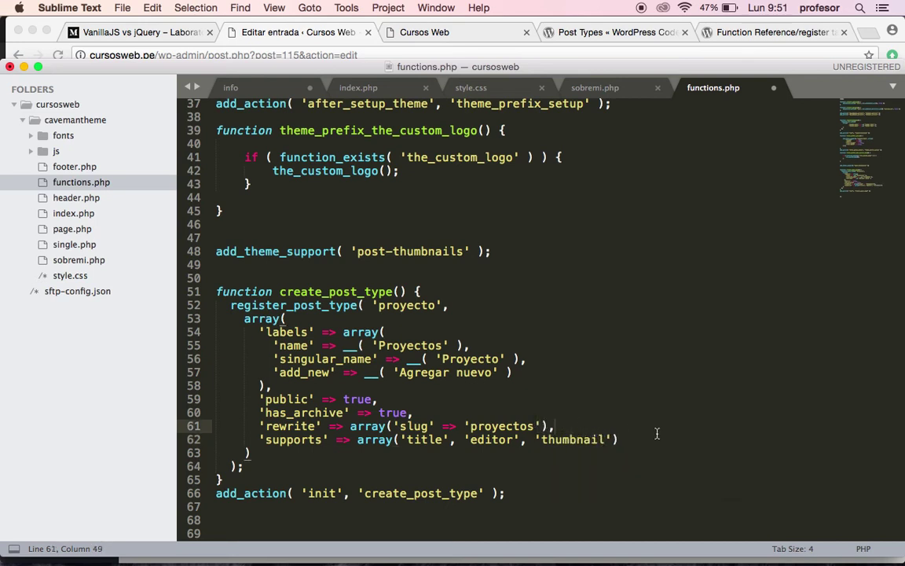
Step: Check the 'supports' line and the comma separating it from the 'rewrite' argument
drag(260, 440, 634, 442)
click(561, 426)
key(shift+Left)
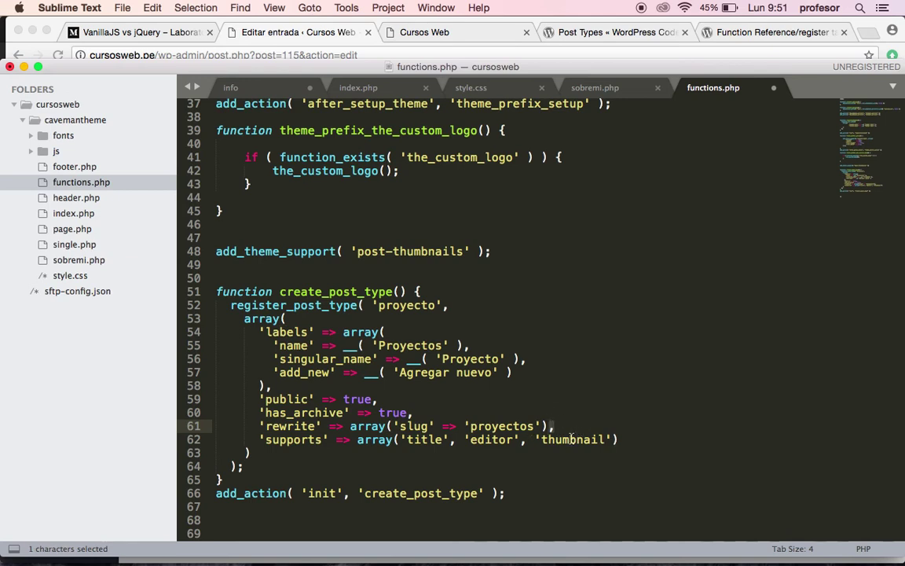
click(625, 439)
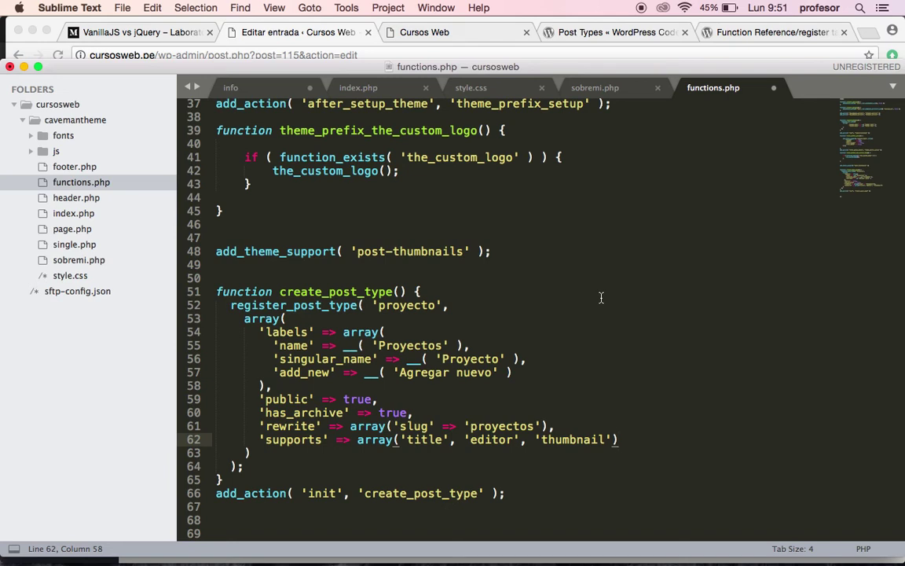
Step: Save functions.php and upload it to the FTP server
key(super+s)
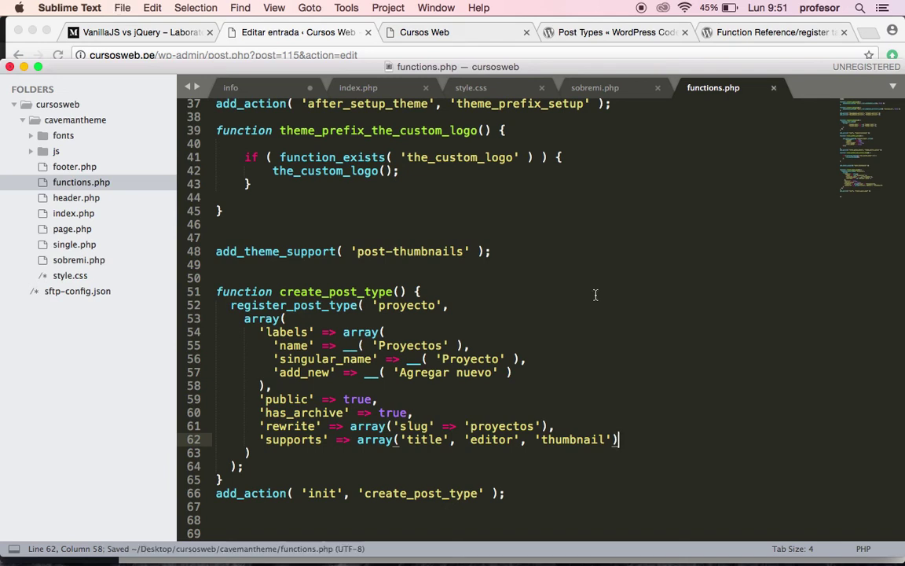
right_click(541, 280)
mouse_move(571, 305)
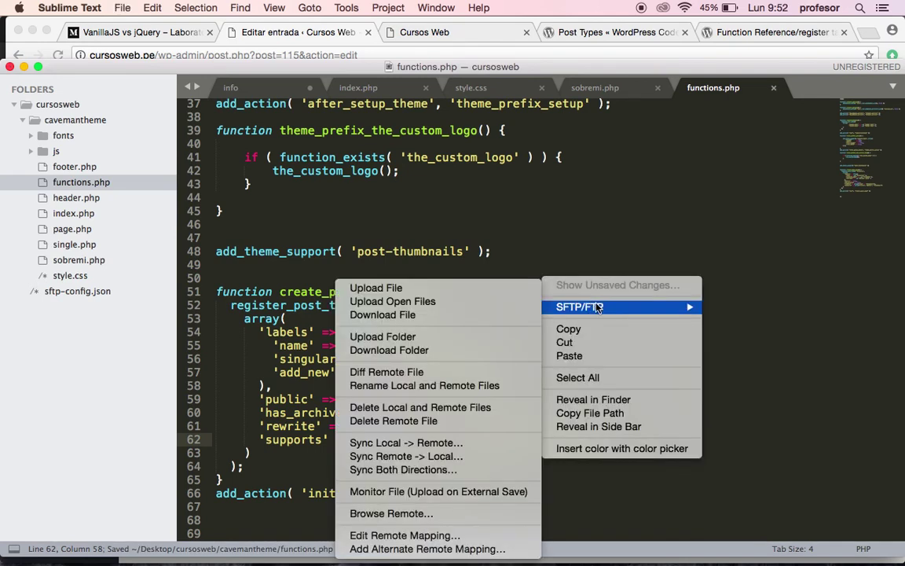
click(464, 289)
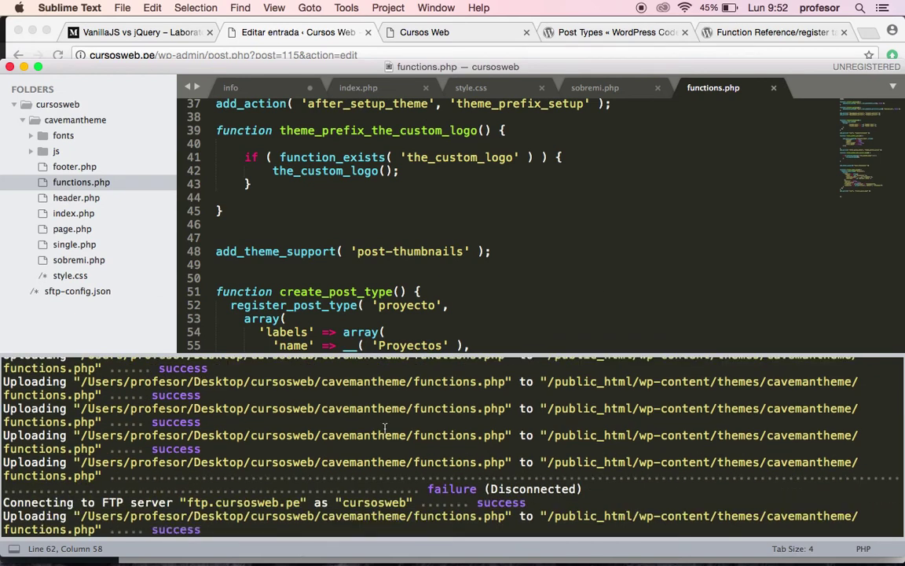
Step: Switch to Chrome and reload the Tondero project's edit page
key(super+Tab)
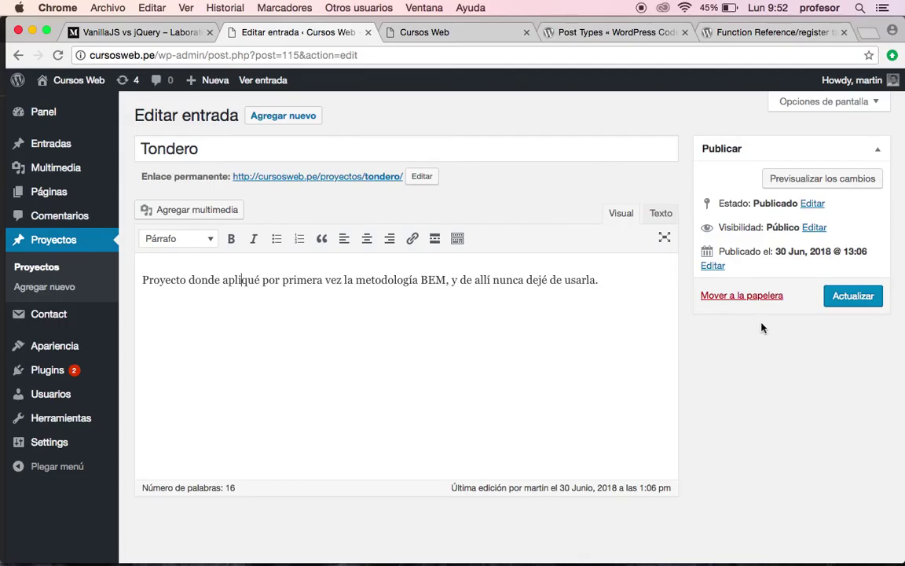
click(60, 55)
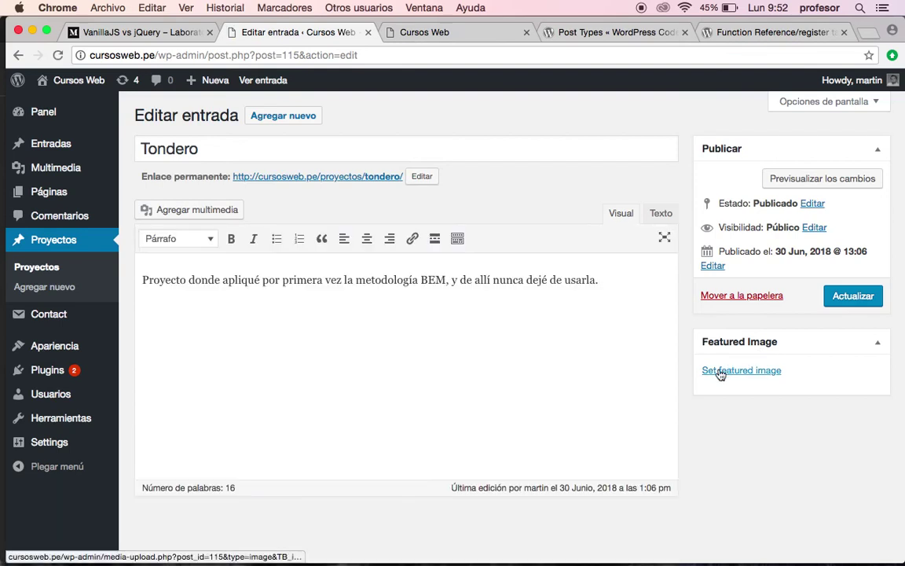
click(720, 373)
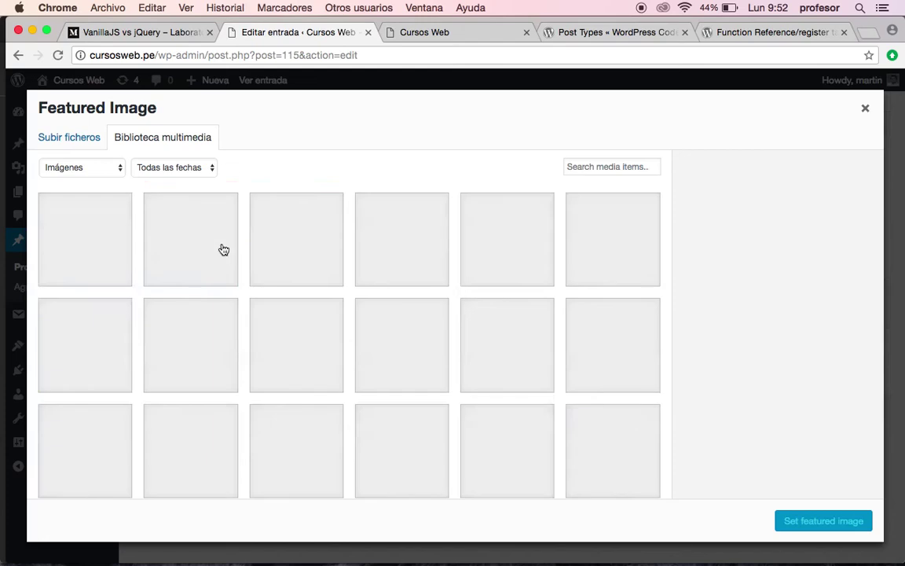
click(73, 141)
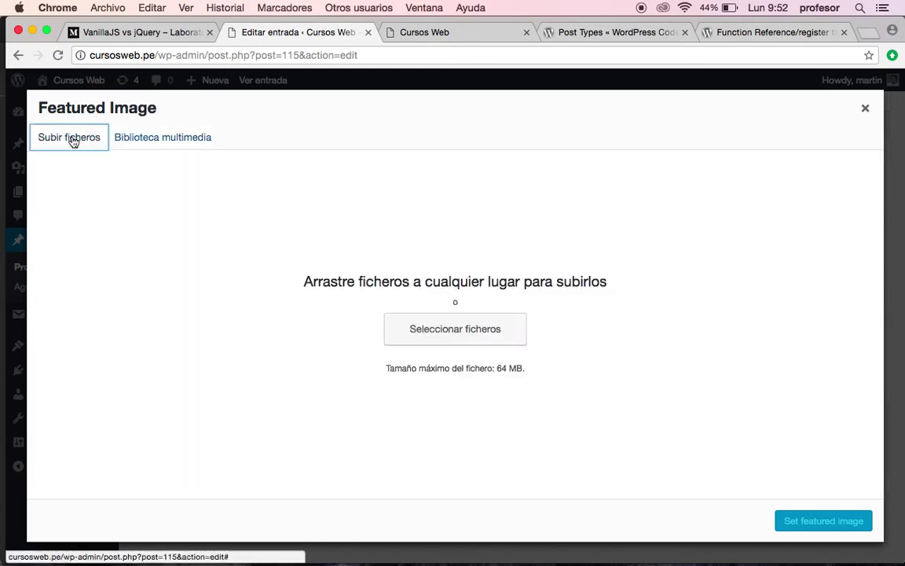
click(408, 331)
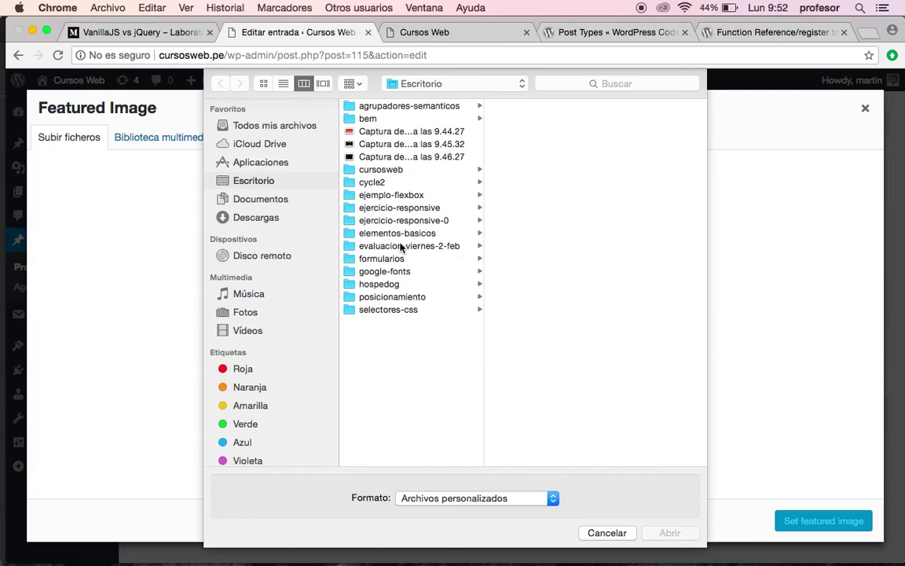
click(609, 533)
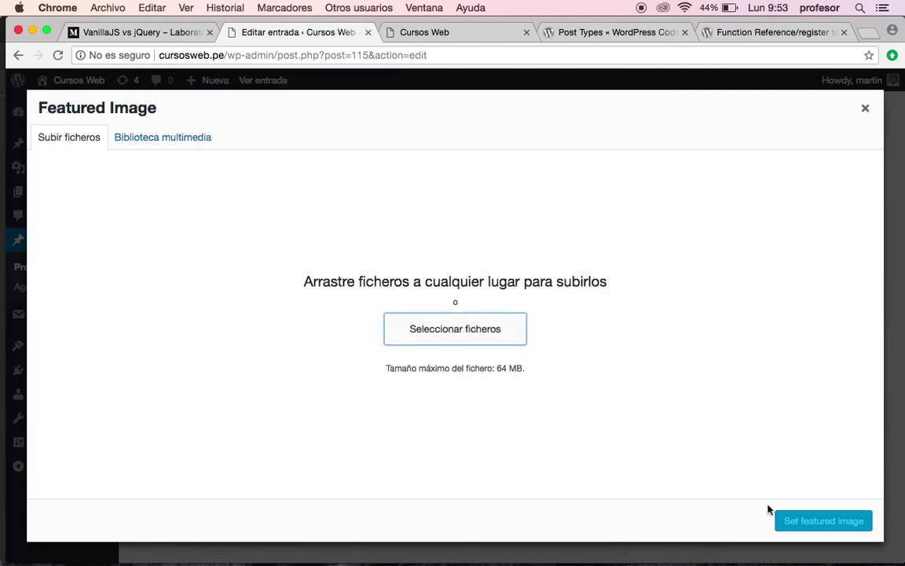
click(865, 110)
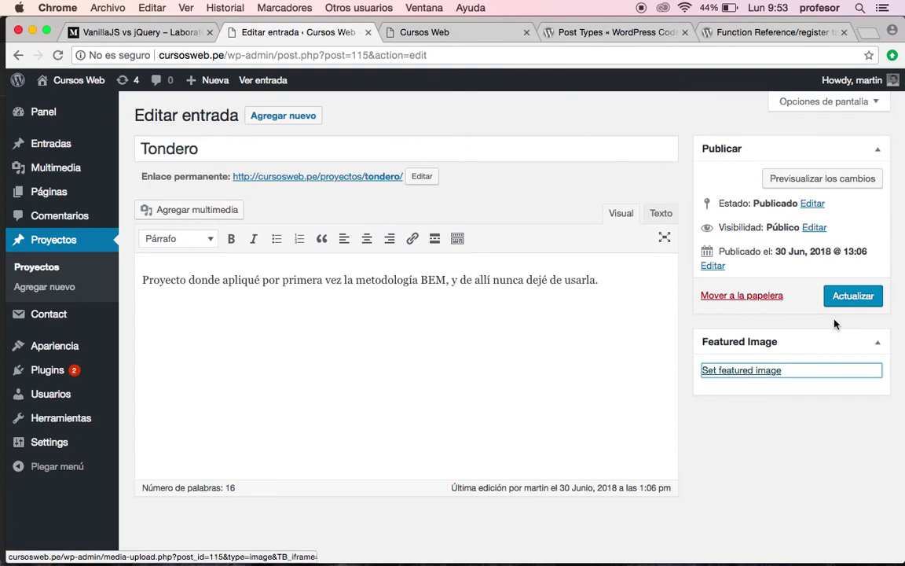
Step: Upload the image "Captura de pantalla 2018-07-02 a las 9.45.32" from Escritorio for the Tondero project's featured image
click(757, 373)
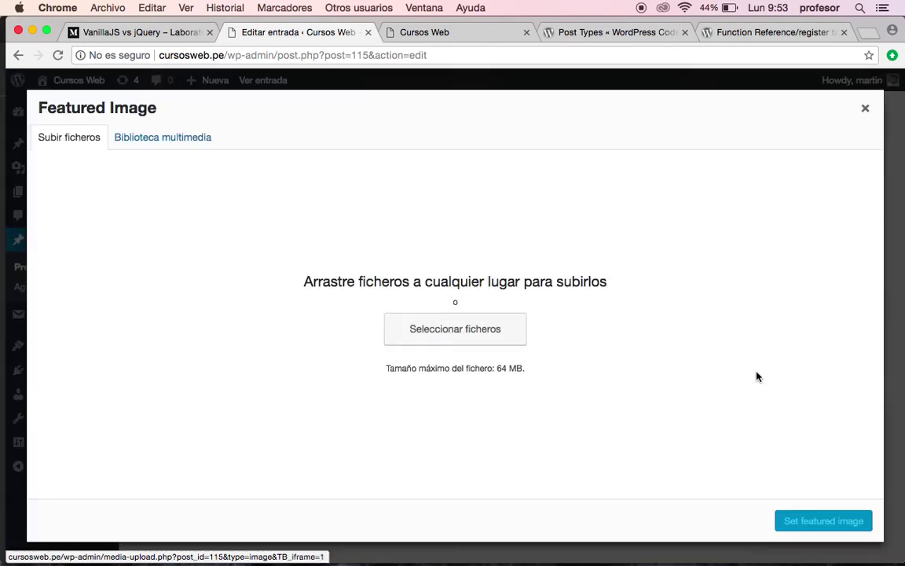
click(463, 335)
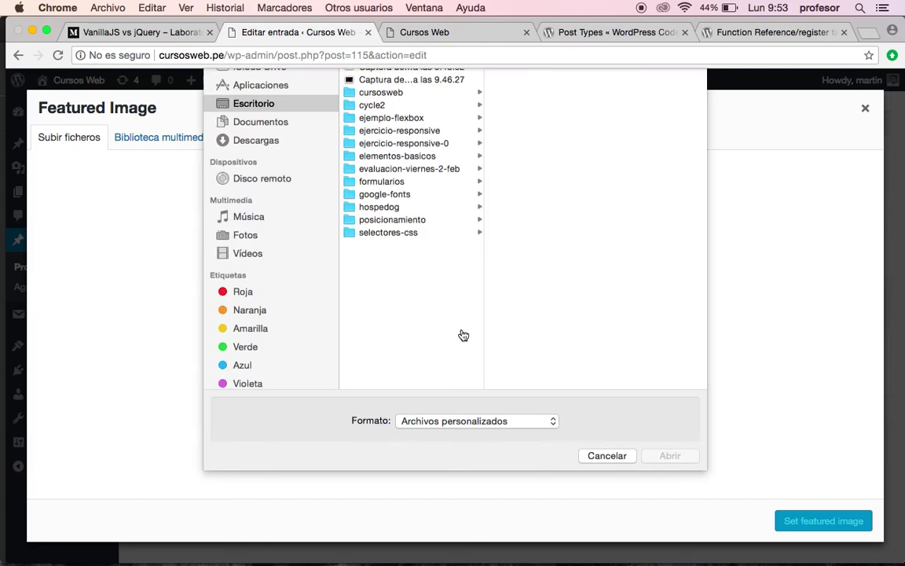
click(391, 159)
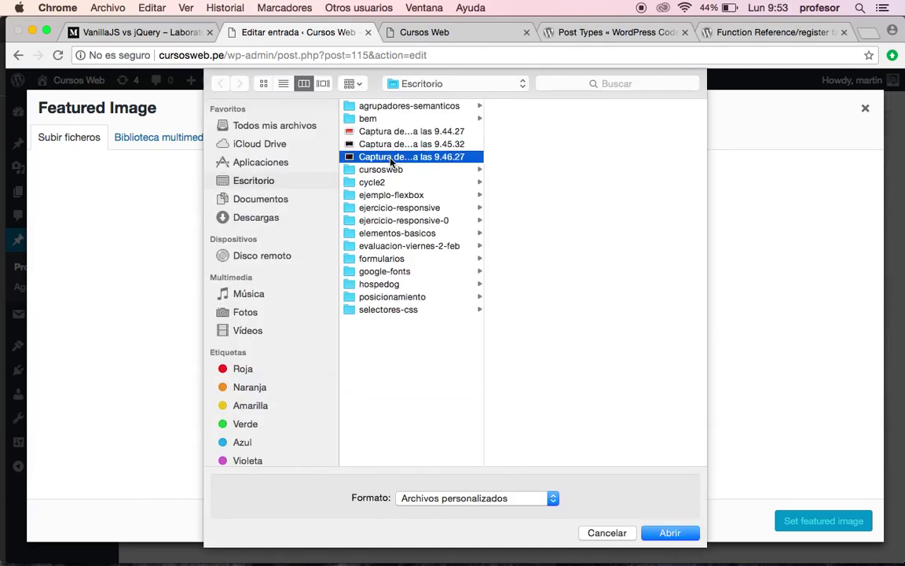
click(404, 146)
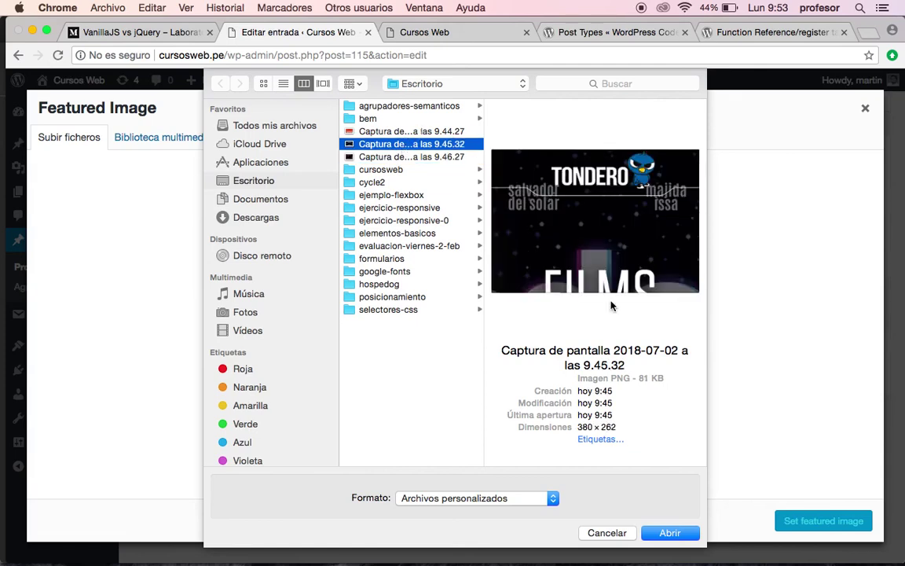
click(668, 533)
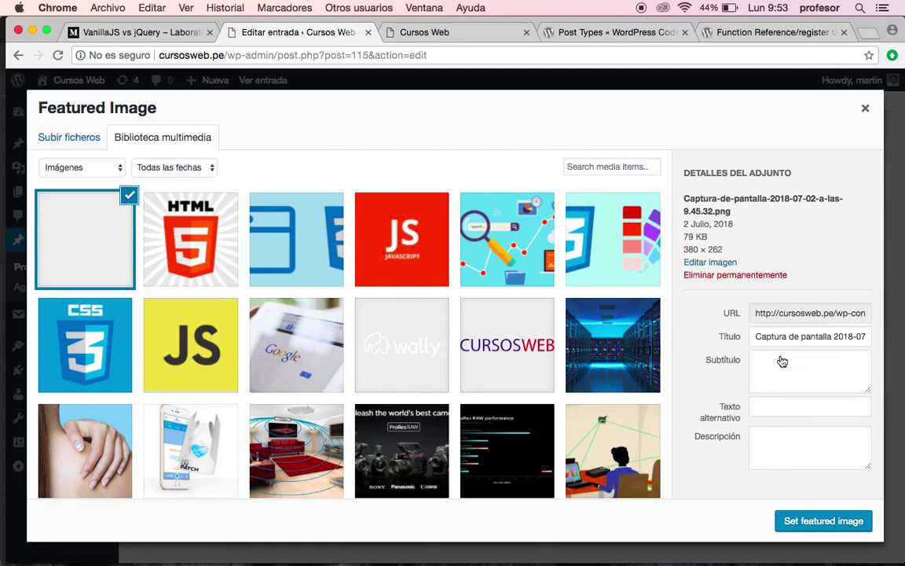
Step: Set the uploaded image's title, caption and alternative text to "Tondero"
click(786, 400)
key(super+a)
text(Tonder)
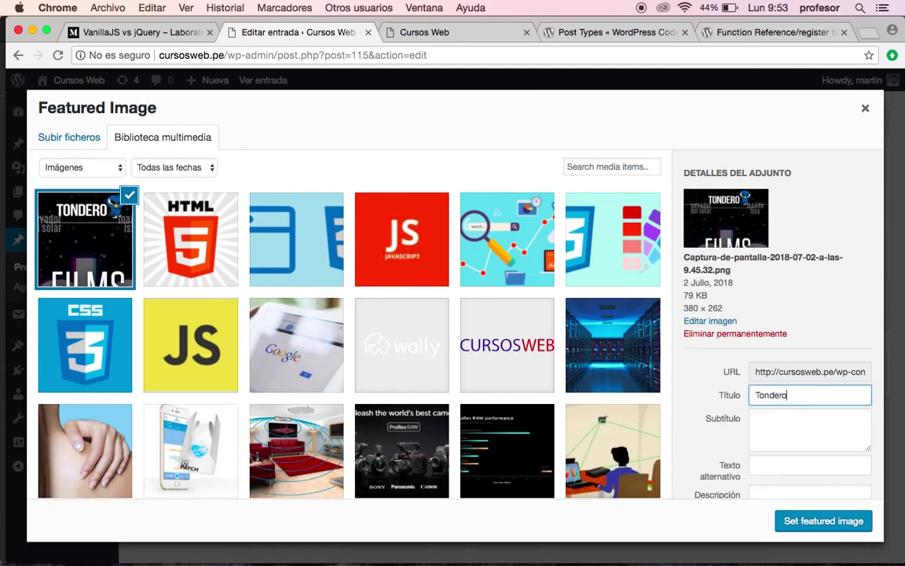
click(809, 428)
text(Tondero)
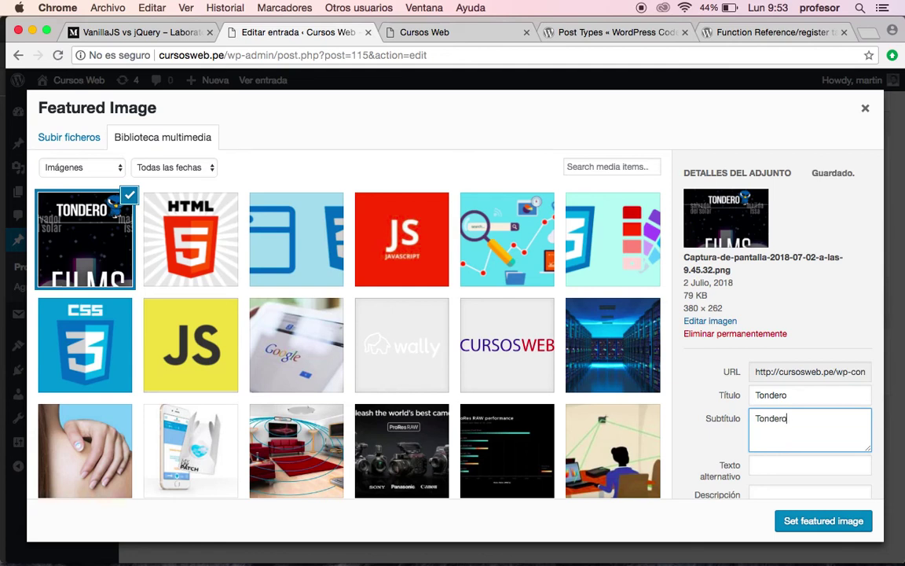
click(810, 464)
text(Tondero)
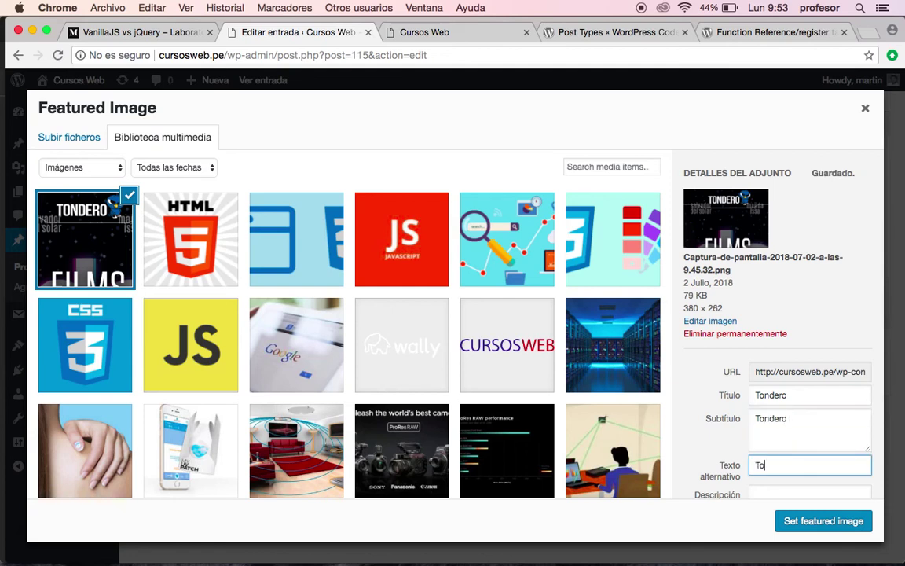
Step: Assign the Tondero image as the project's featured image and update the entry
click(811, 521)
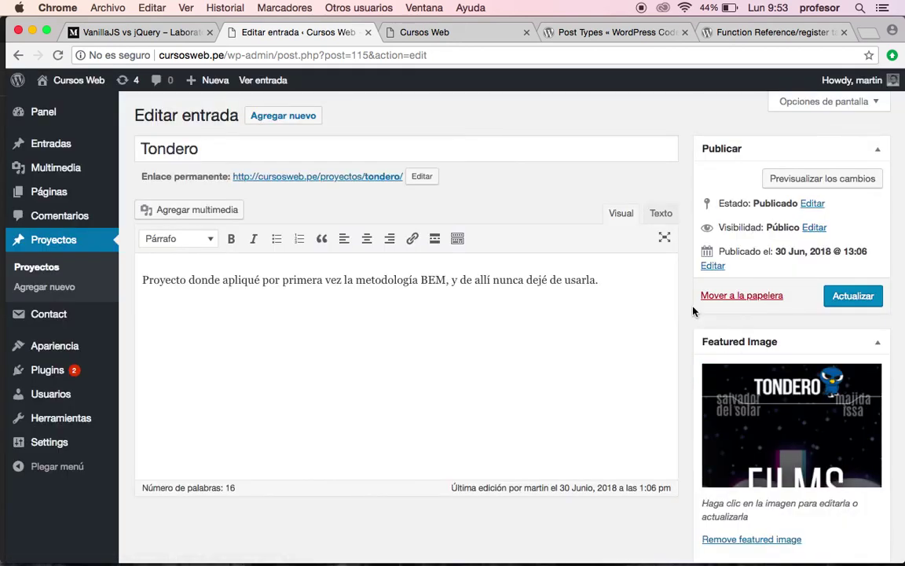
click(861, 295)
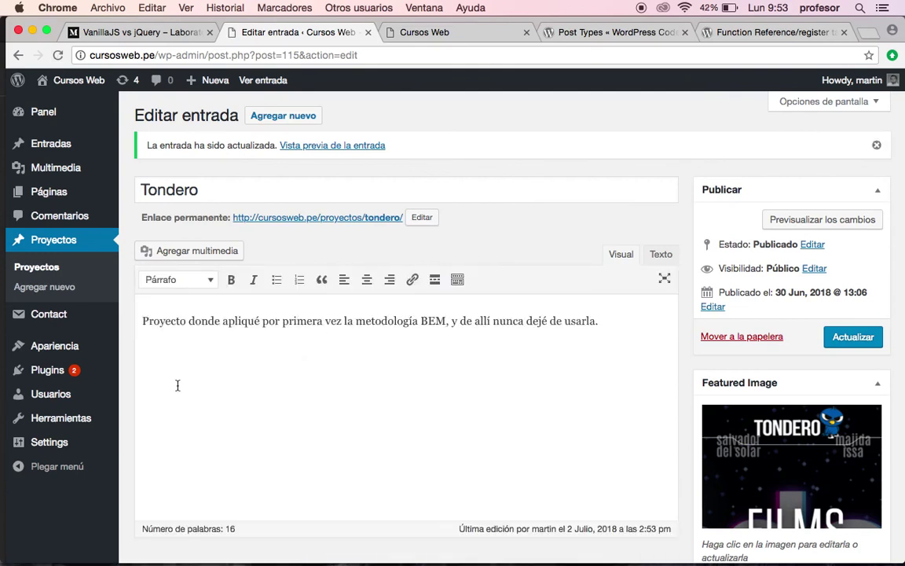
Step: Open the Wally project and upload "Captura de pantalla 2018-07-02 a las 9.46.27" from Escritorio for its featured image
click(45, 268)
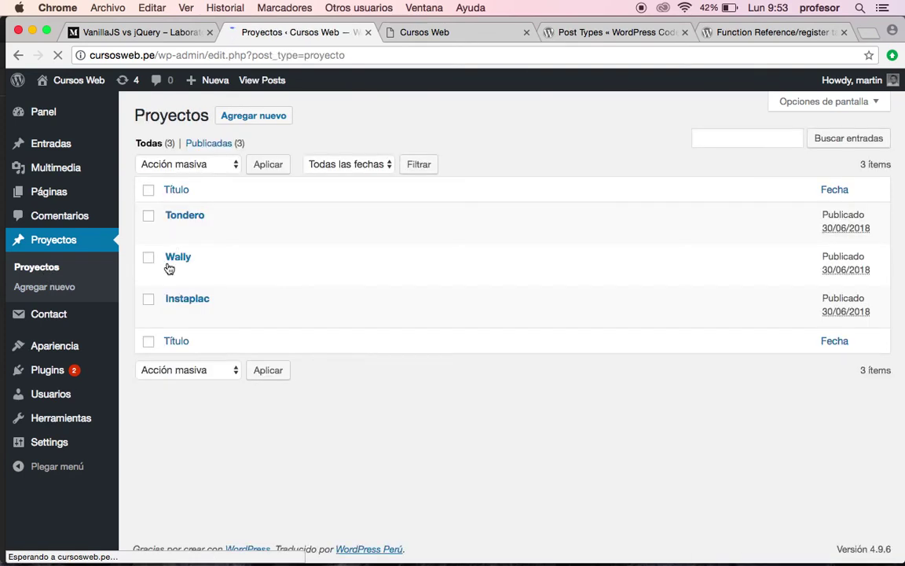
click(176, 258)
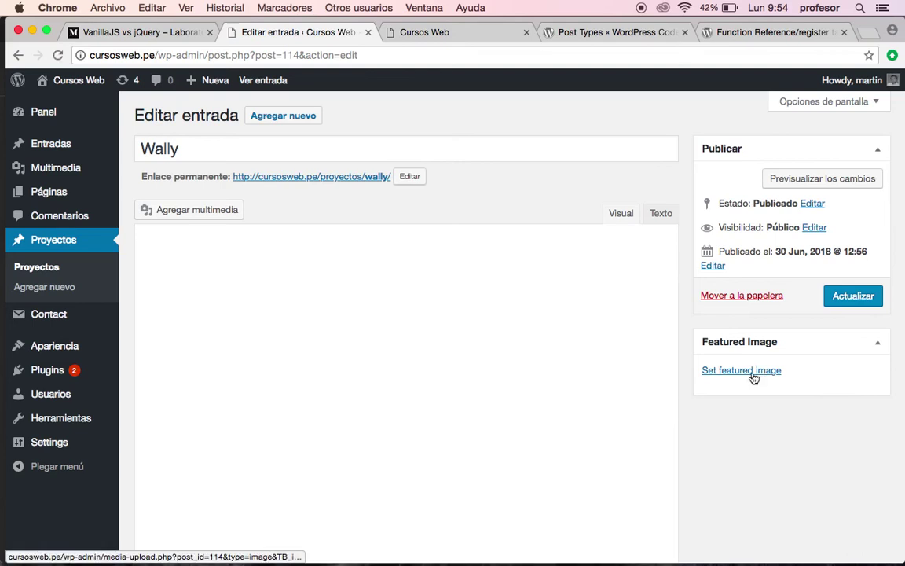
click(752, 376)
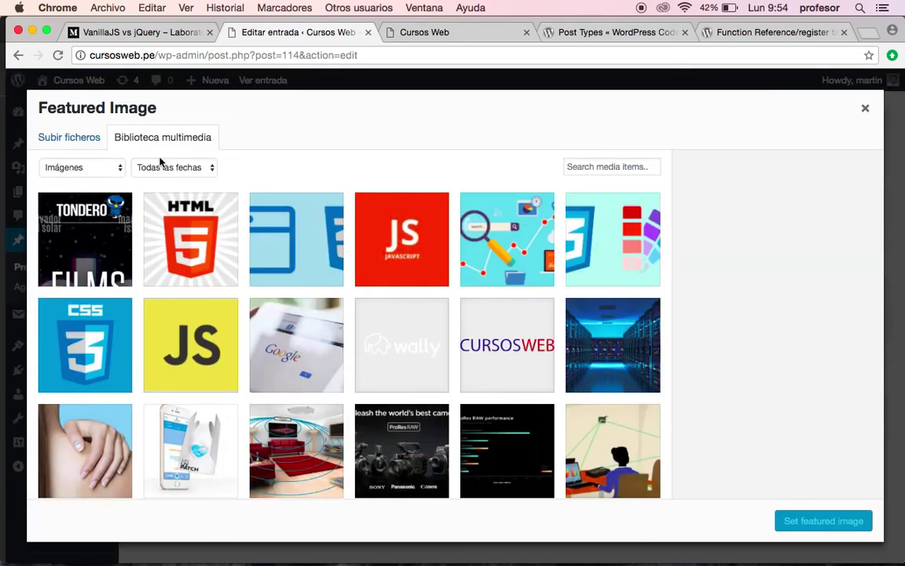
click(86, 139)
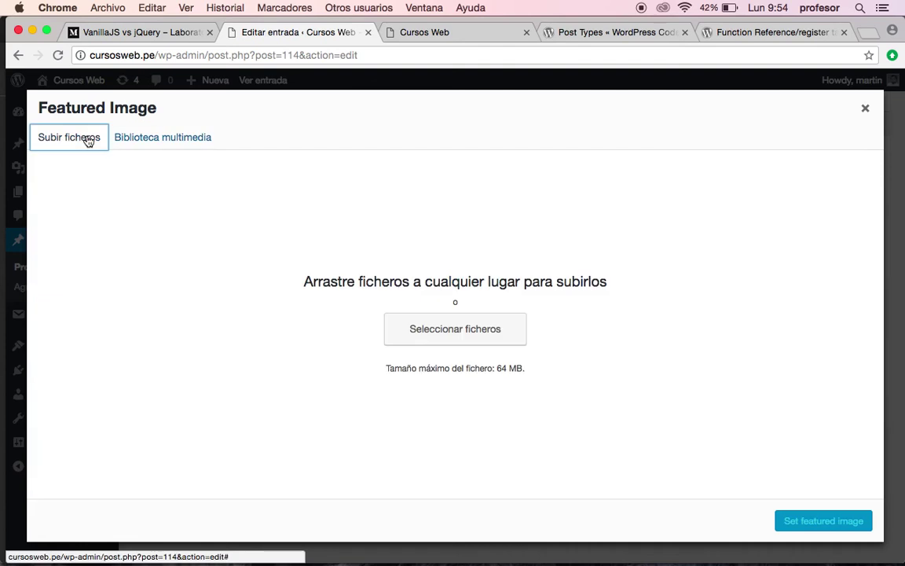
click(411, 329)
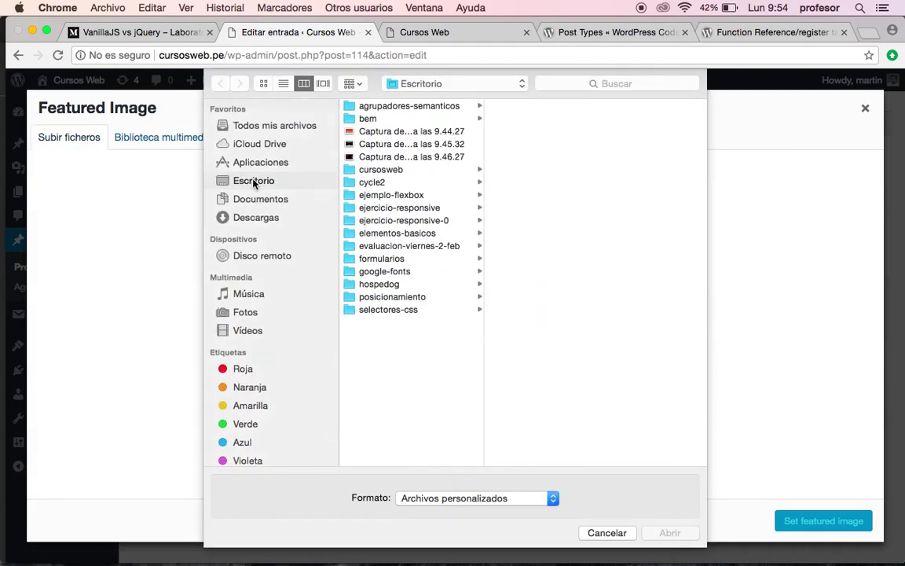
click(406, 157)
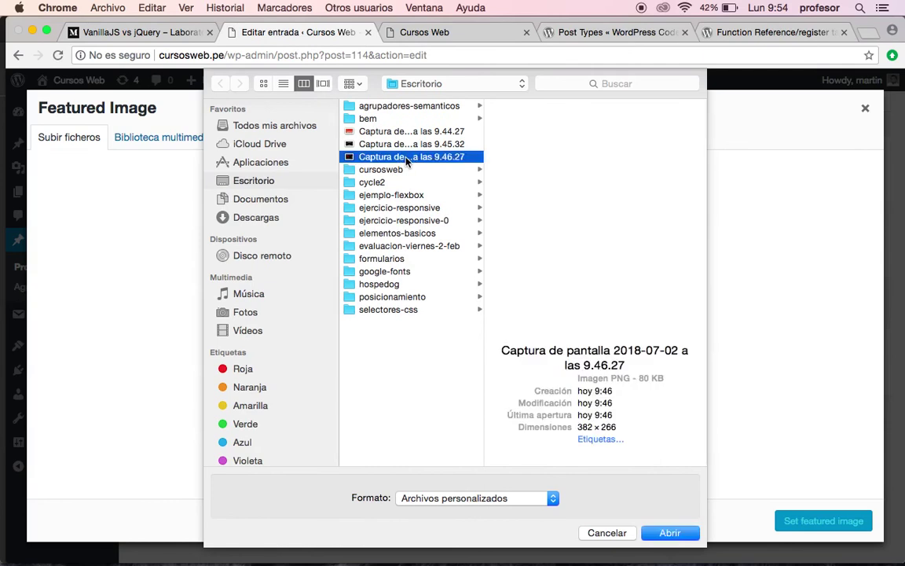
click(672, 534)
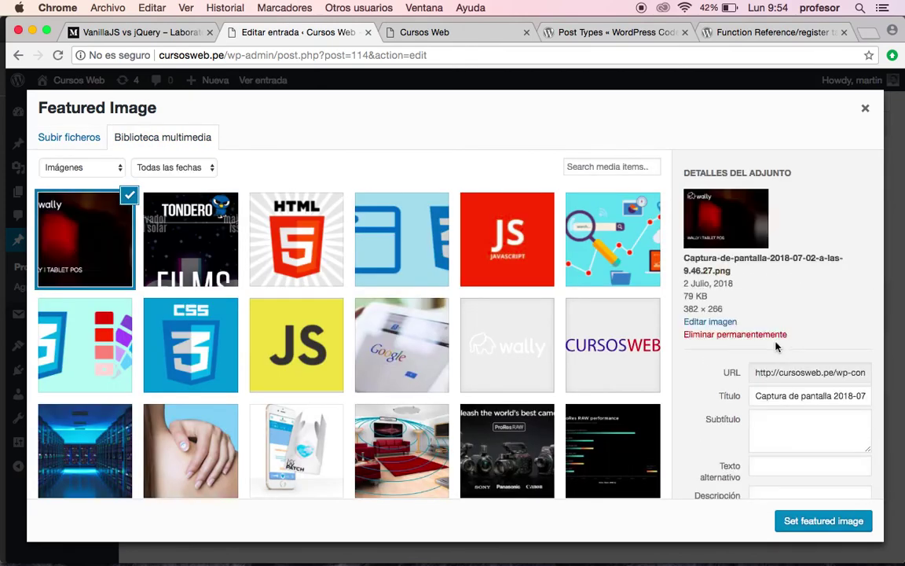
Step: Set the uploaded image's title, caption and alternative text to "Wally"
triple_click(786, 396)
text(Wally)
click(809, 428)
text(Wally)
key(Tab)
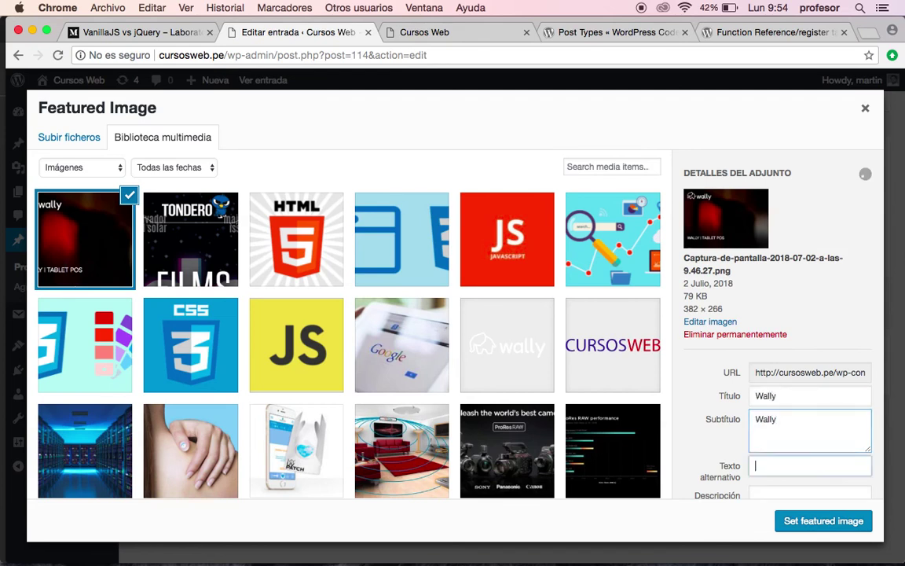
text(Wally)
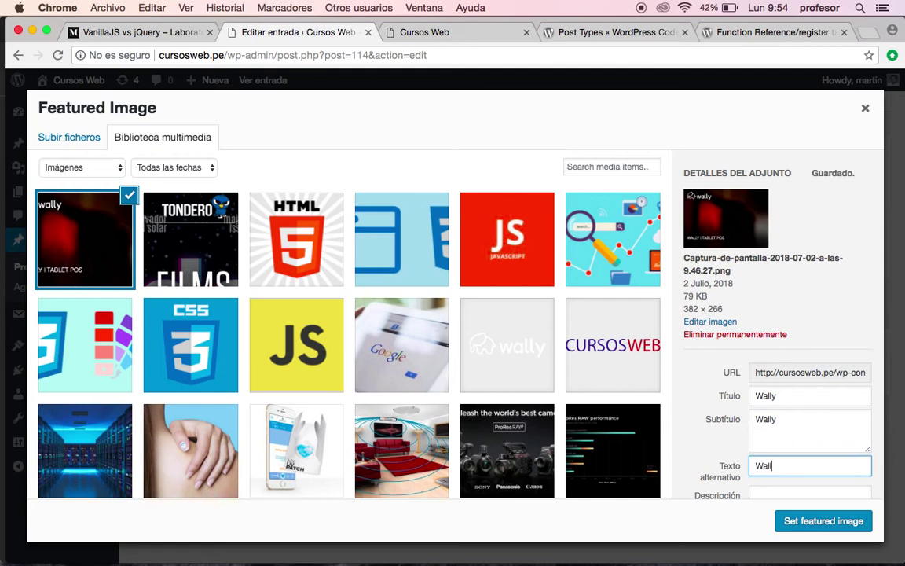
Step: Assign the Wally image as the project's featured image and update the entry
click(803, 525)
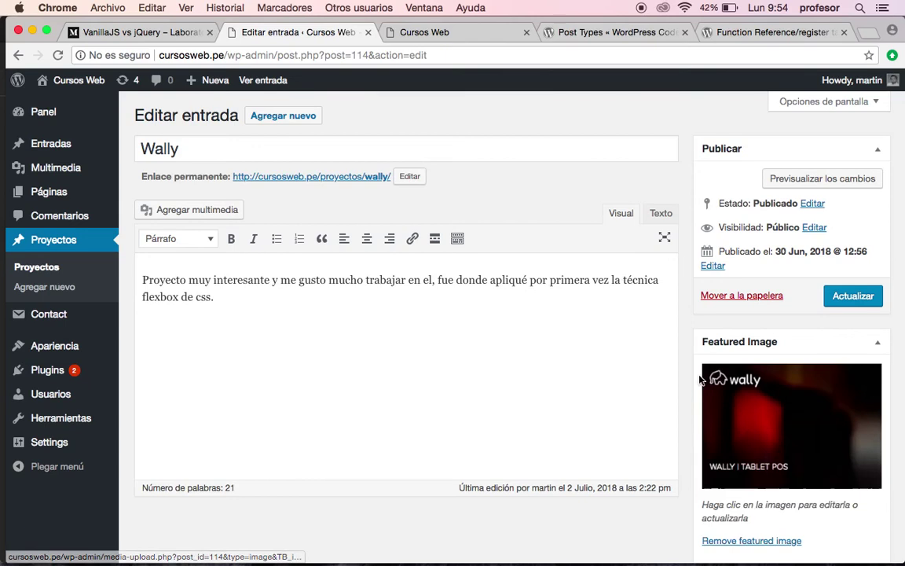
click(859, 297)
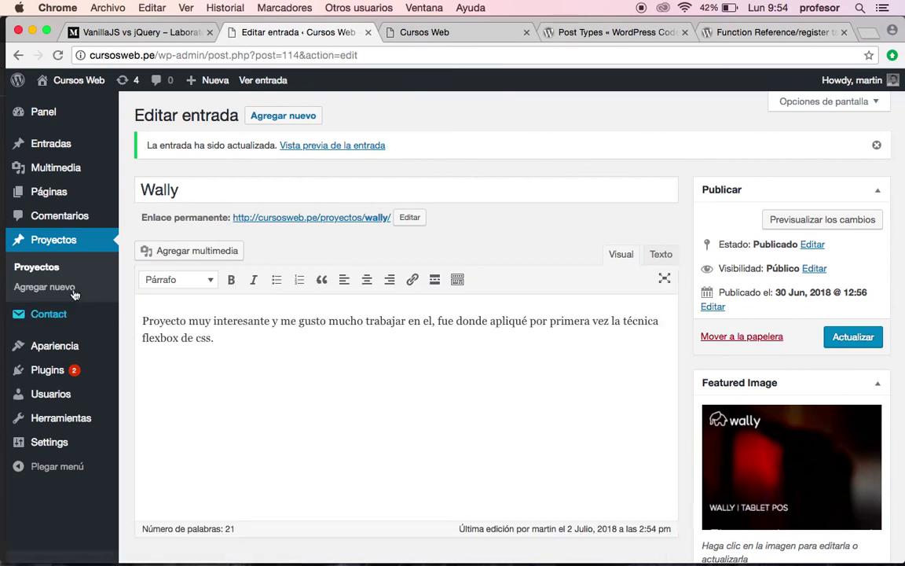
Step: Return to the Proyectos list and open the Instaplac project for editing
click(55, 272)
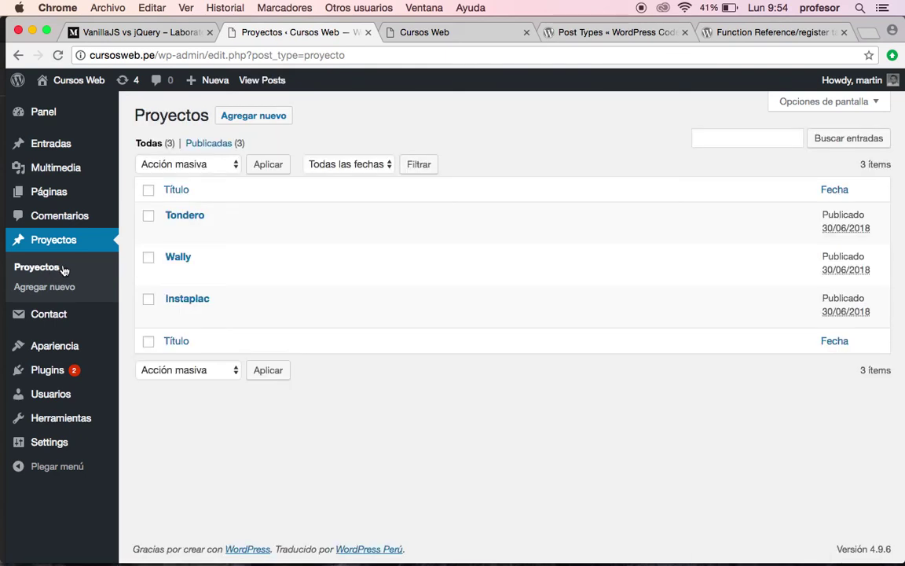
mouse_move(67, 152)
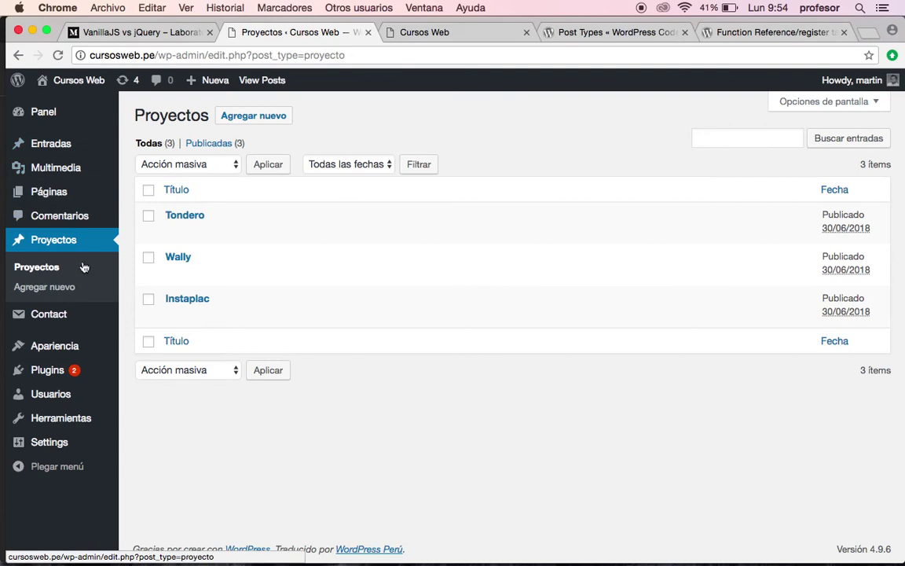
mouse_move(216, 232)
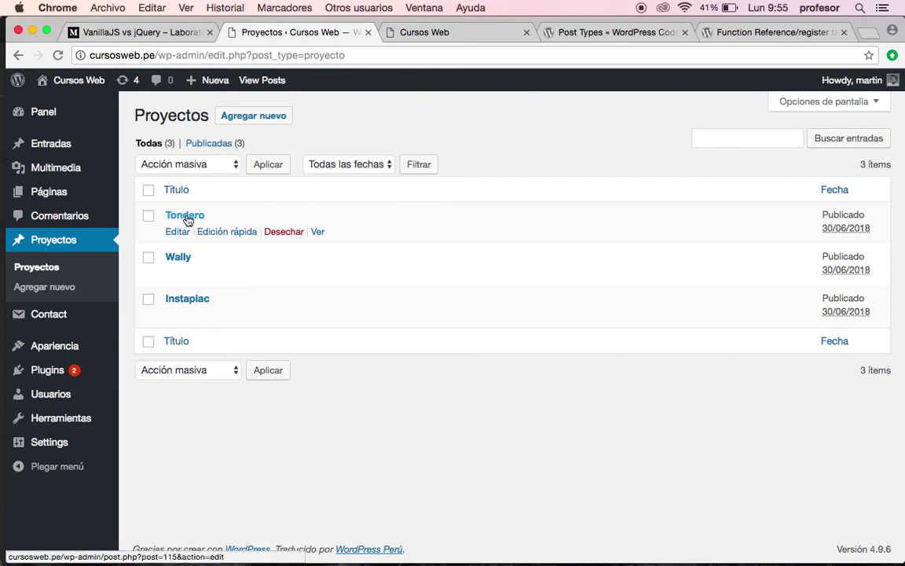
click(196, 299)
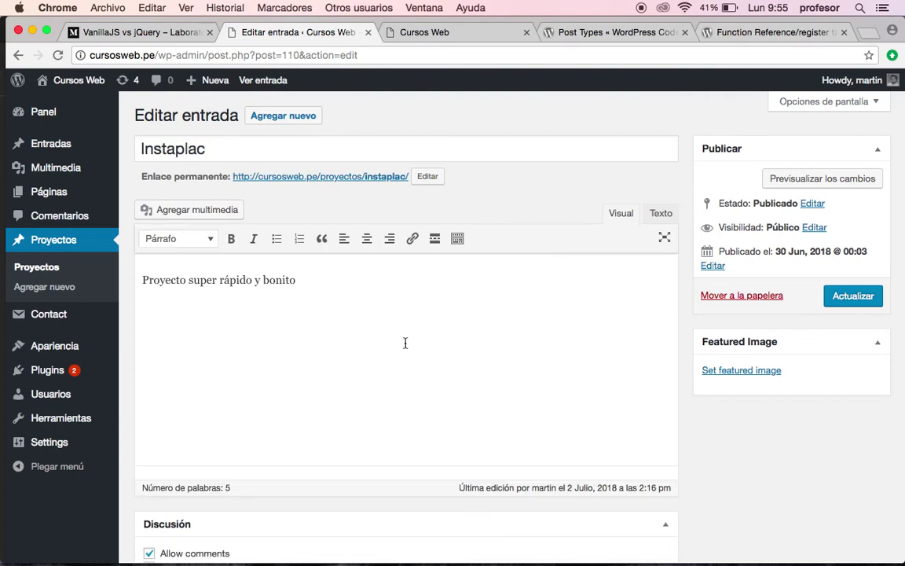
Step: Upload "Captura de pantalla 2018-07-02 a las 9.44.27" from Escritorio for the Instaplac project's featured image
click(753, 373)
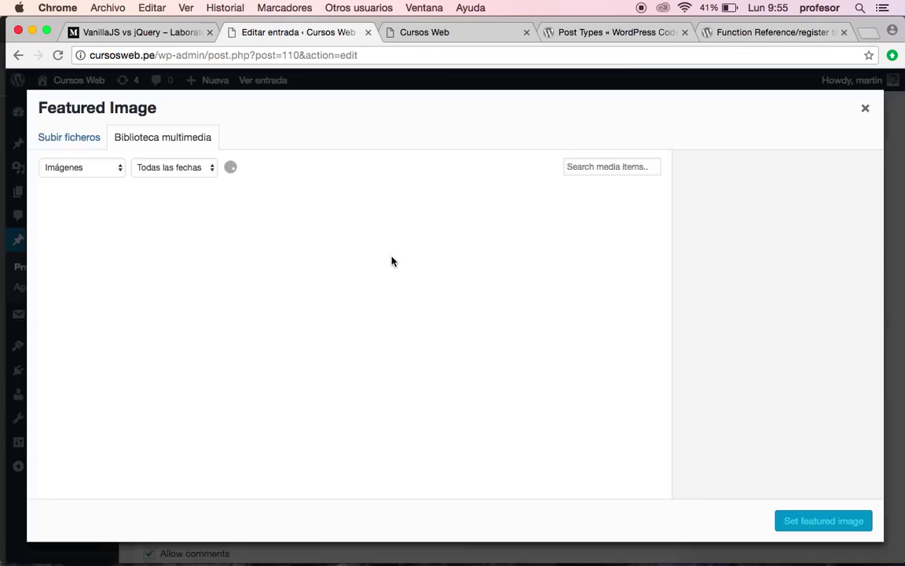
click(84, 142)
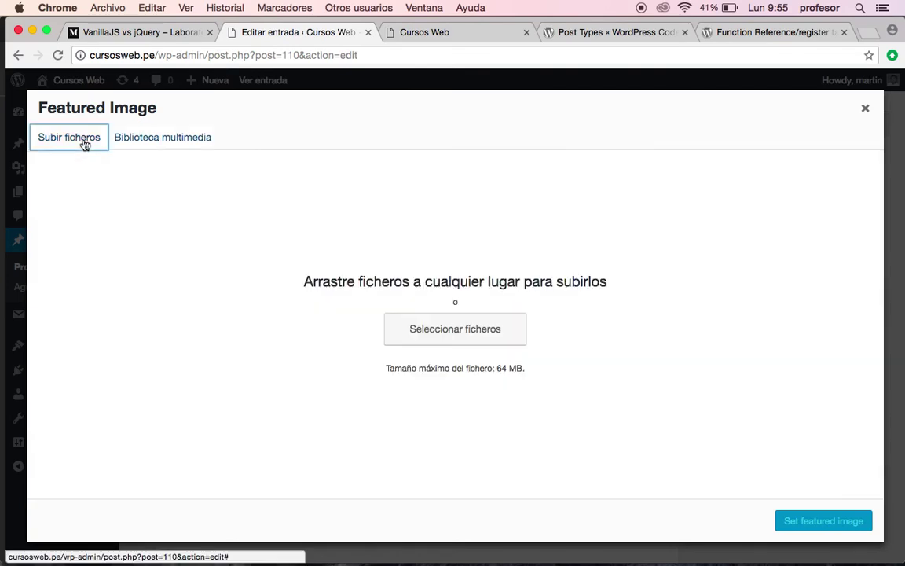
click(429, 330)
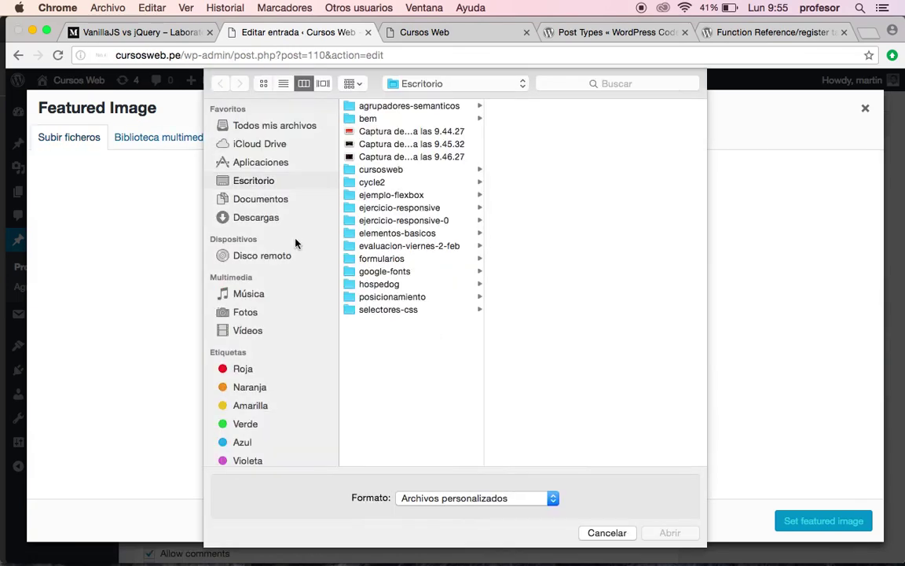
click(404, 134)
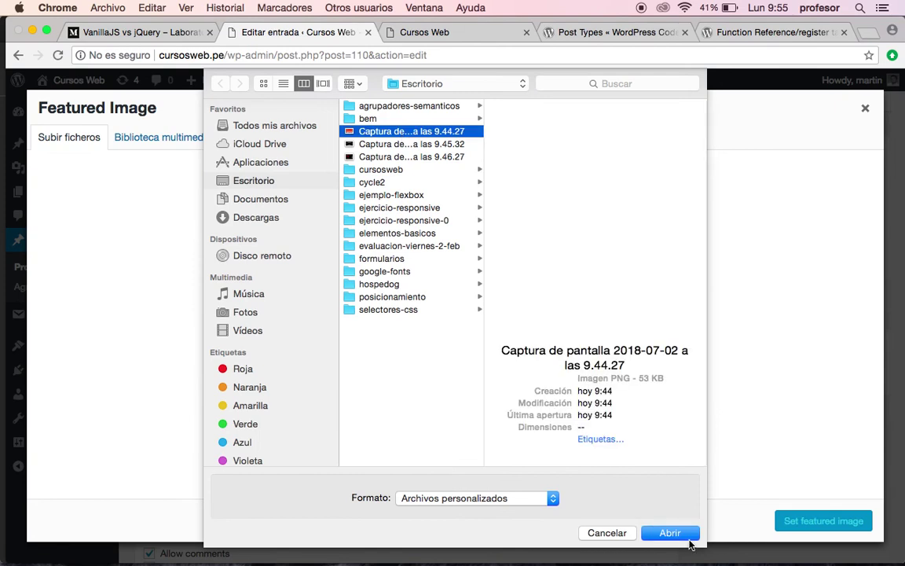
click(671, 533)
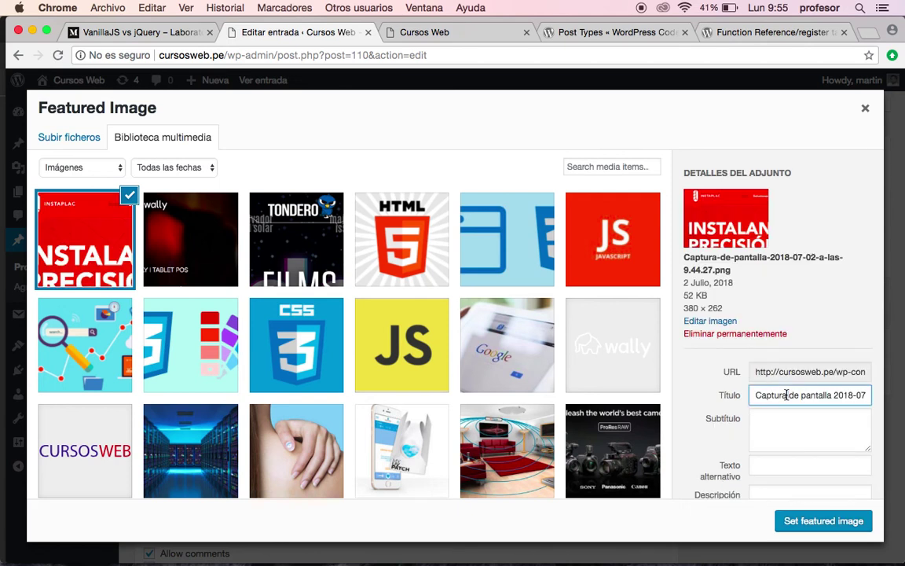
Step: Set the uploaded image's title, caption and alternative text to "Instaplac"
triple_click(787, 395)
key(BackSpace)
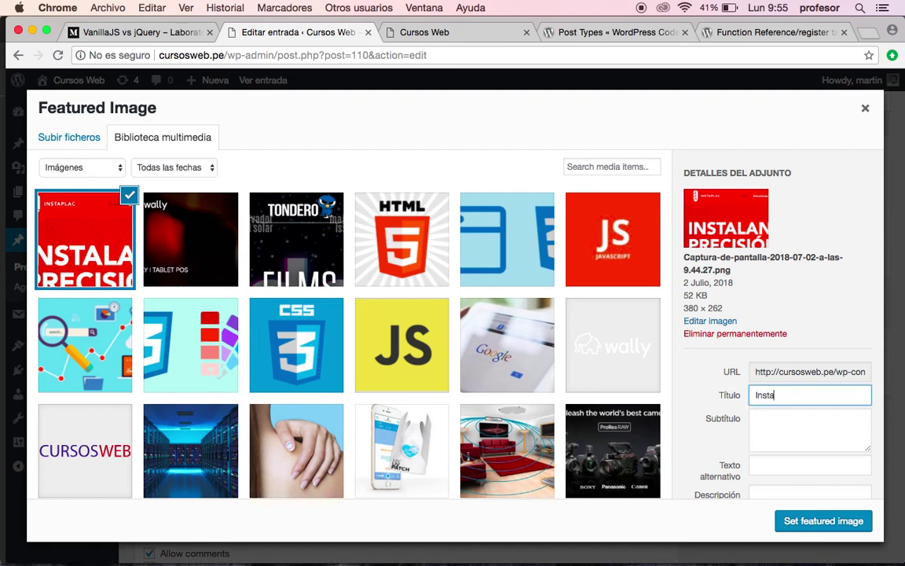
key(Tab)
text(Insa)
text(aplac)
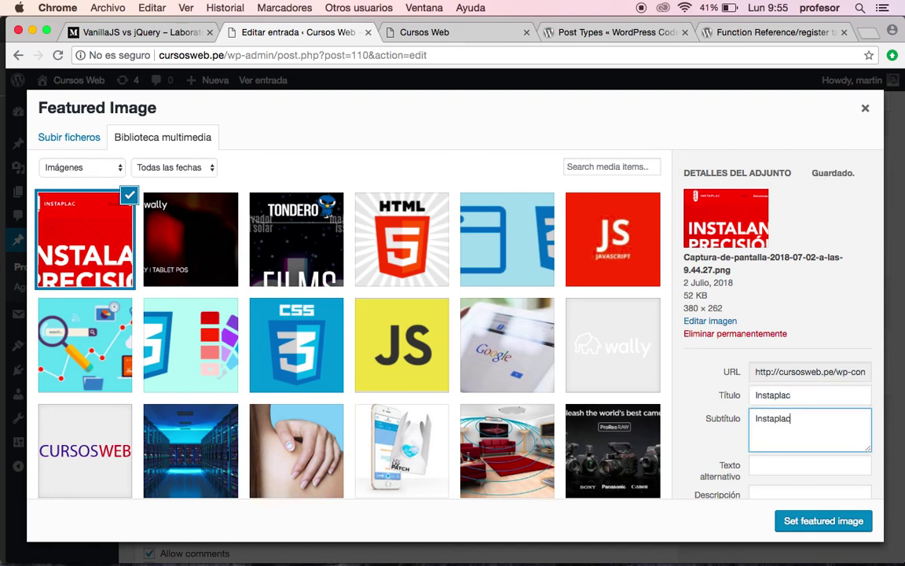
key(Tab)
text(In)
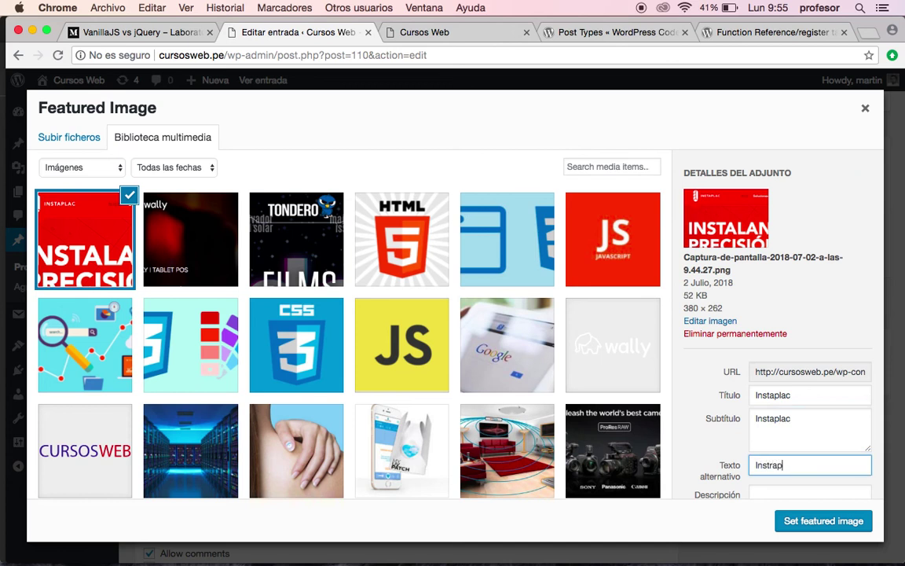
text(staplac)
Step: Assign the Instaplac image as the project's featured image and update the entry
click(831, 521)
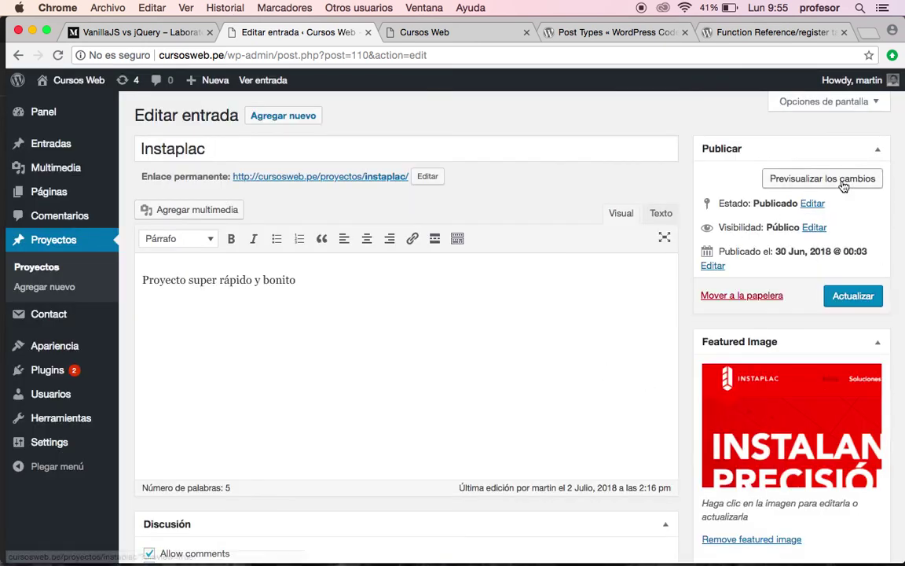
click(857, 302)
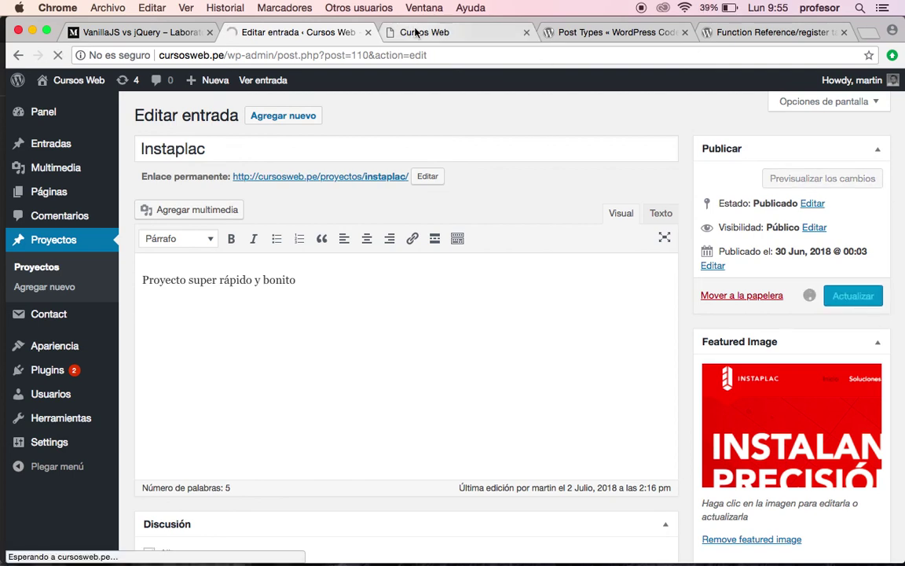
Step: Reload the site's home page, review the images under Últimos proyectos, and open the Tondero project's full page
click(447, 34)
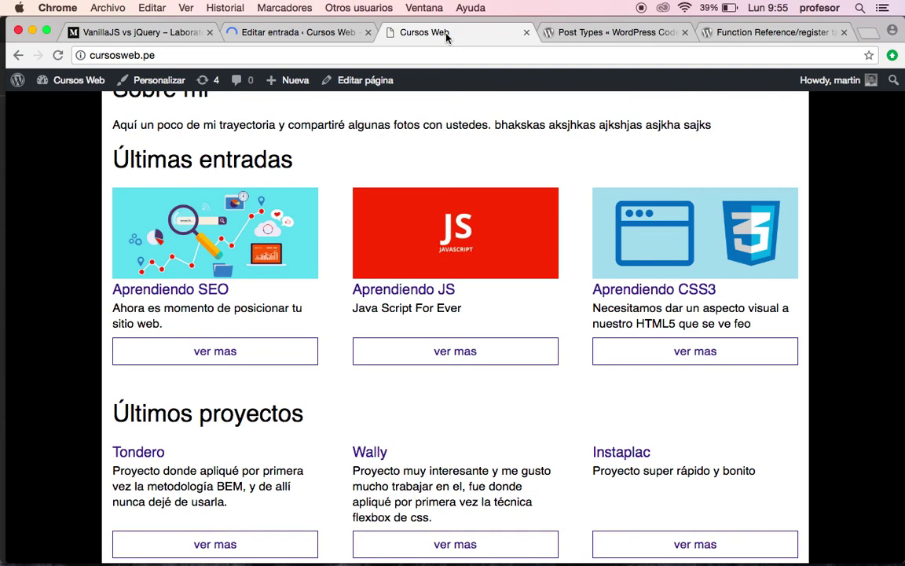
click(58, 56)
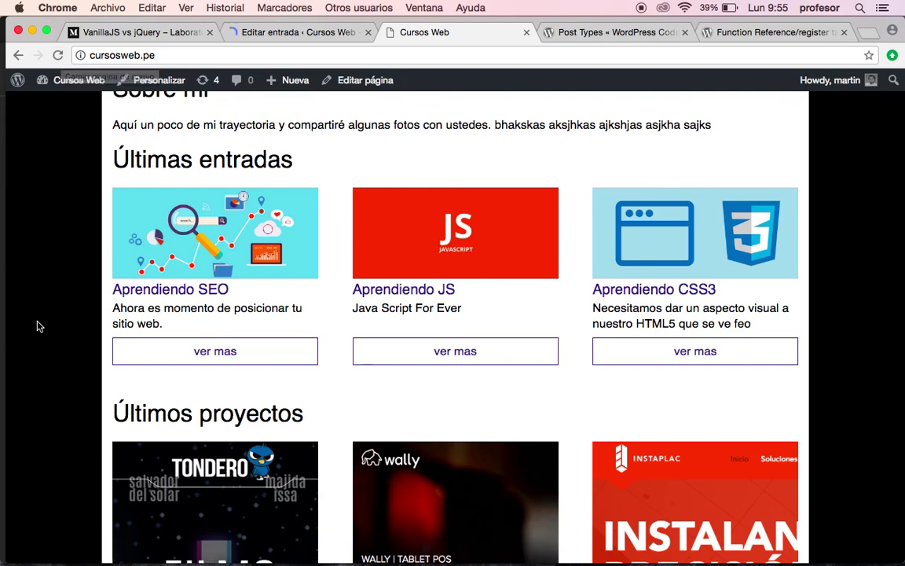
scroll(236, 400, down, 5)
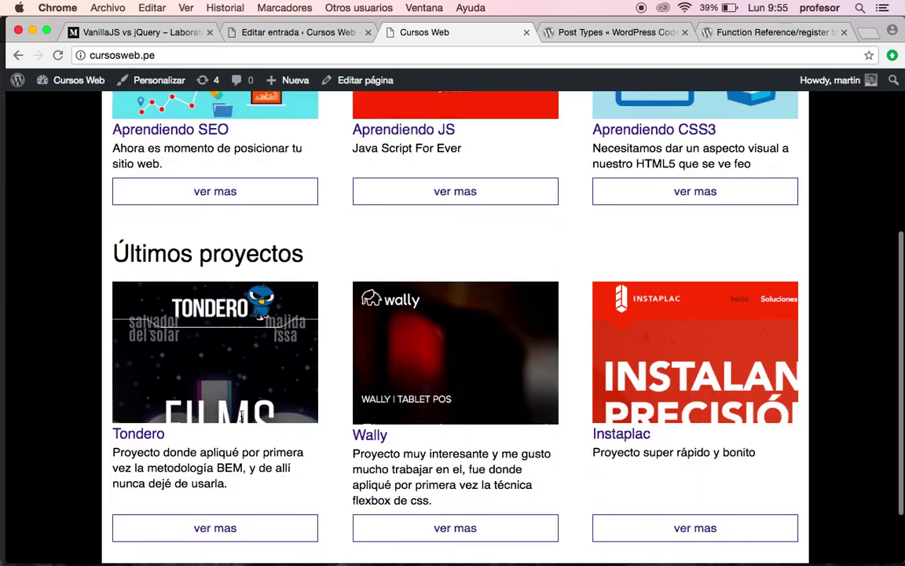
scroll(241, 416, down, 1)
scroll(242, 418, up, 3)
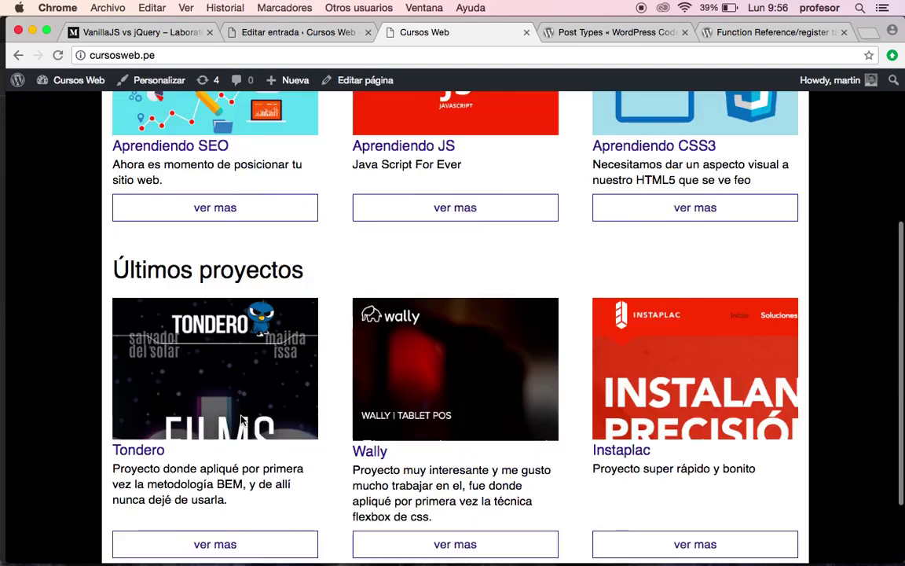
scroll(238, 398, down, 2)
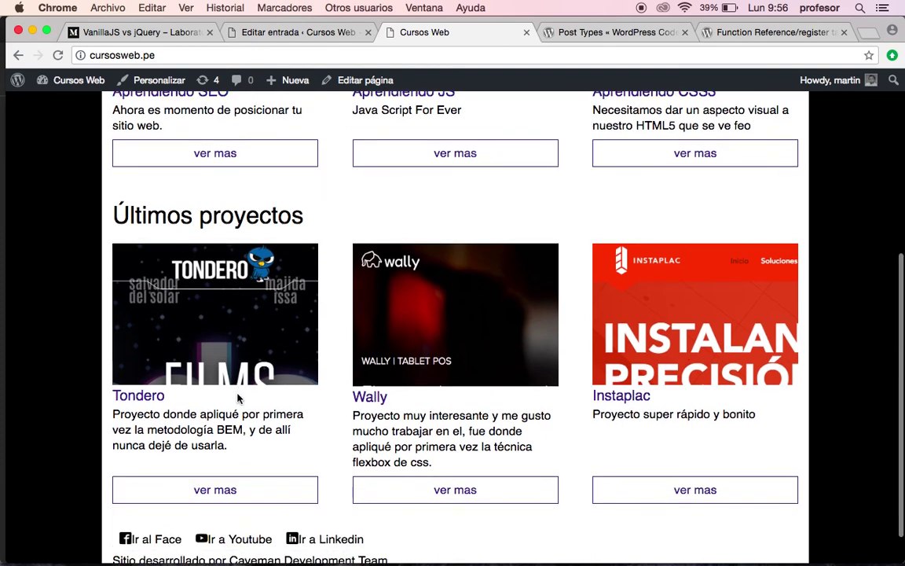
scroll(239, 398, up, 6)
scroll(238, 399, down, 4)
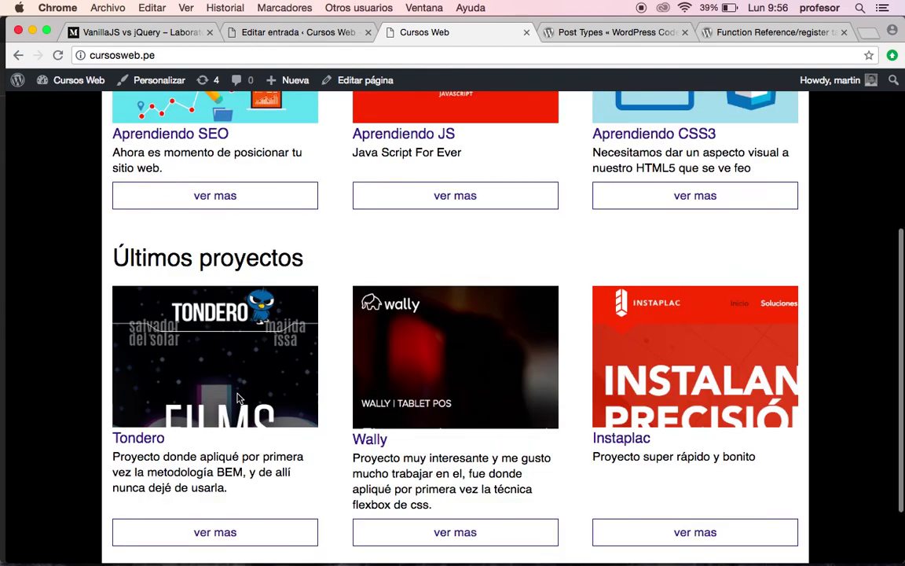
scroll(238, 399, up, 5)
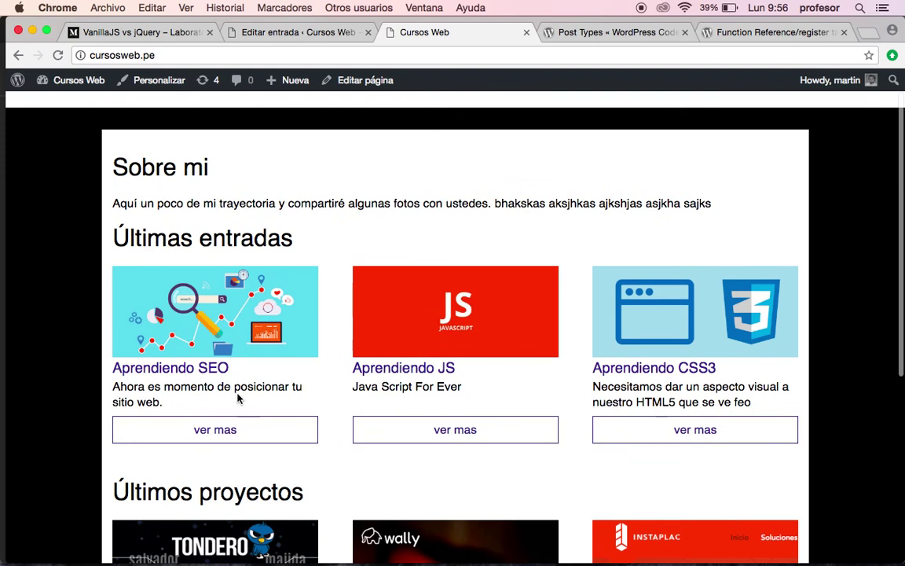
scroll(239, 399, down, 3)
scroll(239, 400, down, 3)
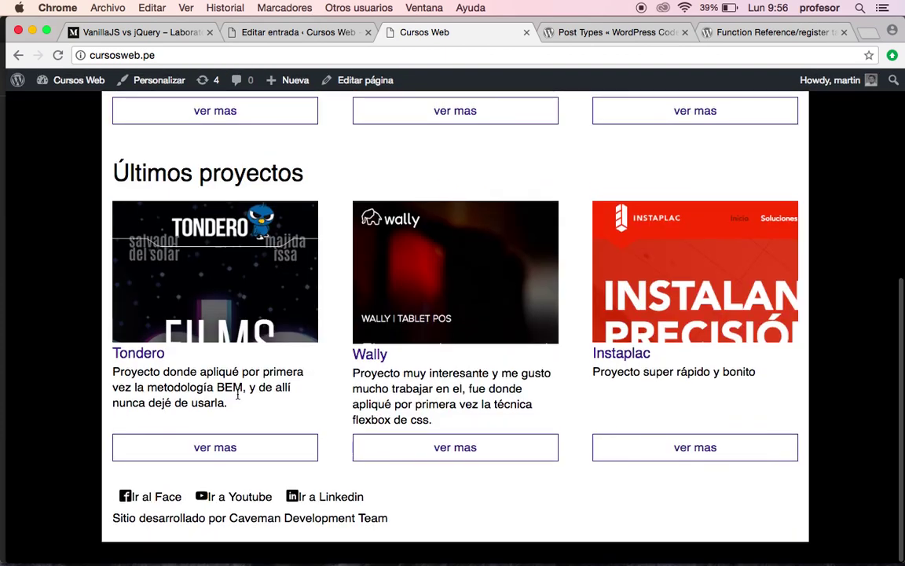
scroll(239, 394, up, 4)
scroll(238, 395, up, 1)
scroll(238, 397, down, 2)
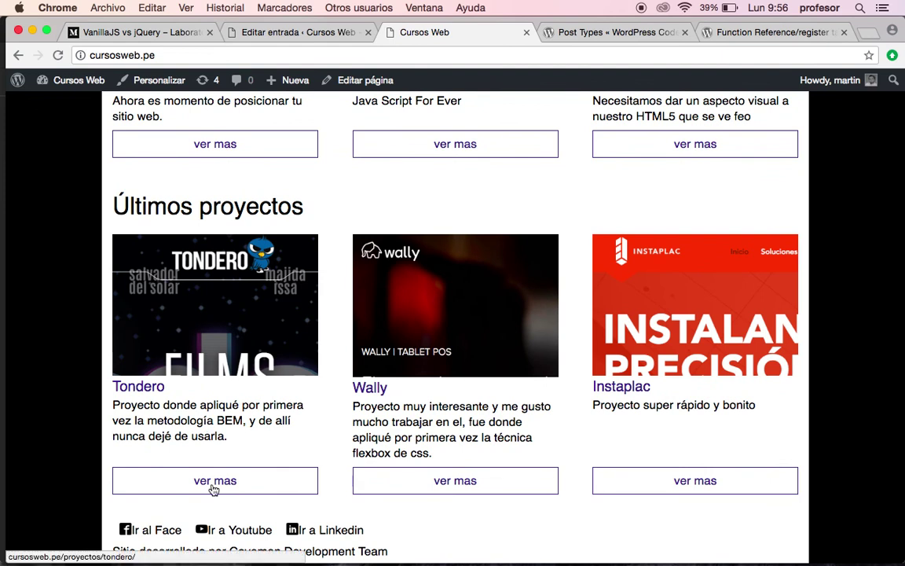
scroll(213, 377, up, 1)
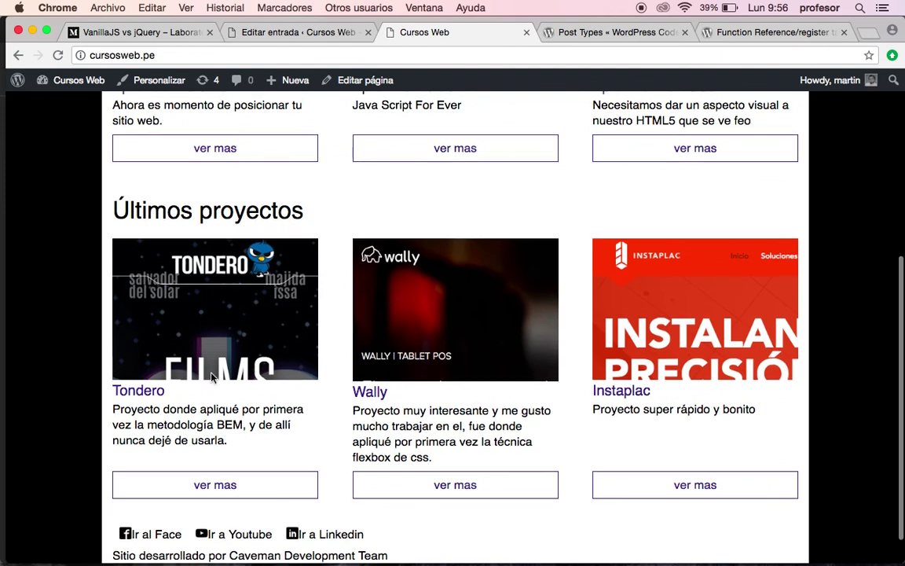
click(201, 485)
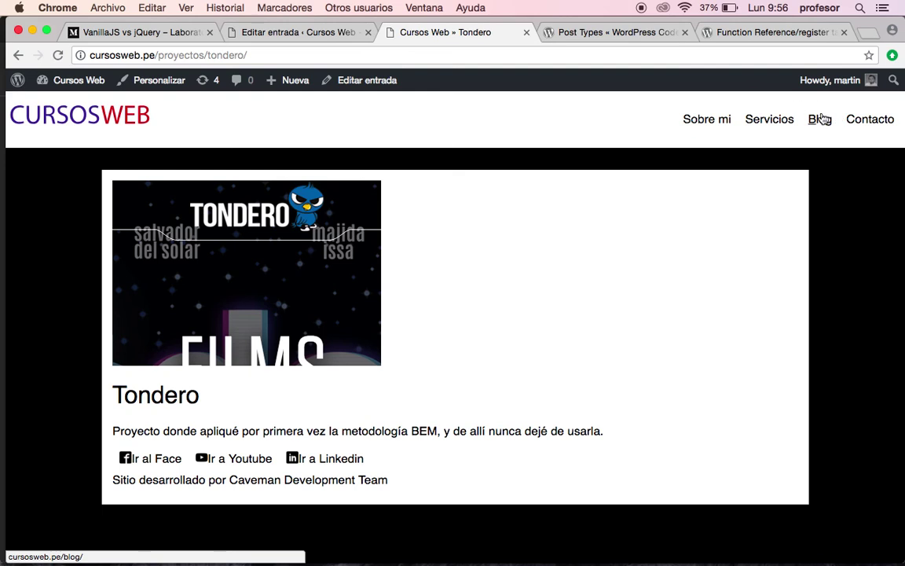
Step: Return to the WordPress admin, open the menu editor and expand the Proyectos items available for the principal menu
click(301, 35)
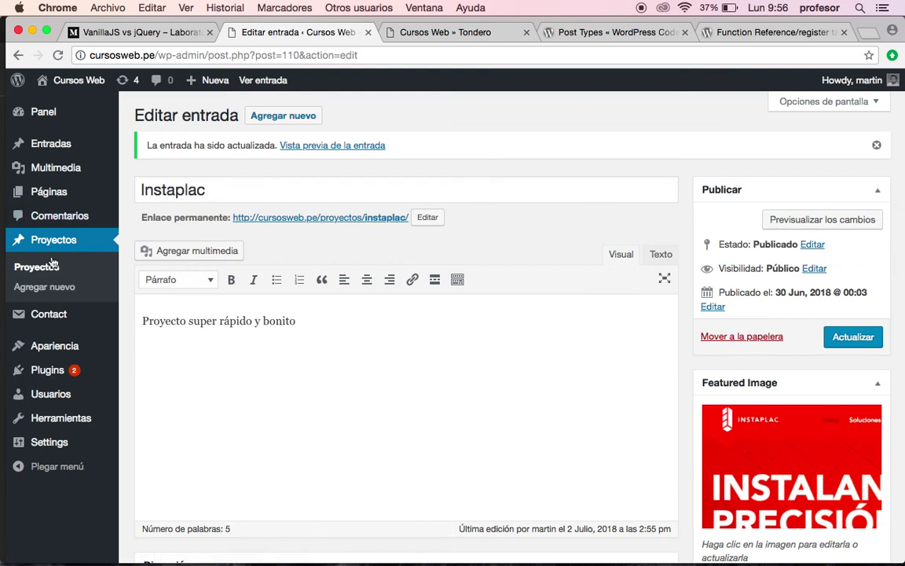
mouse_move(55, 376)
mouse_move(61, 352)
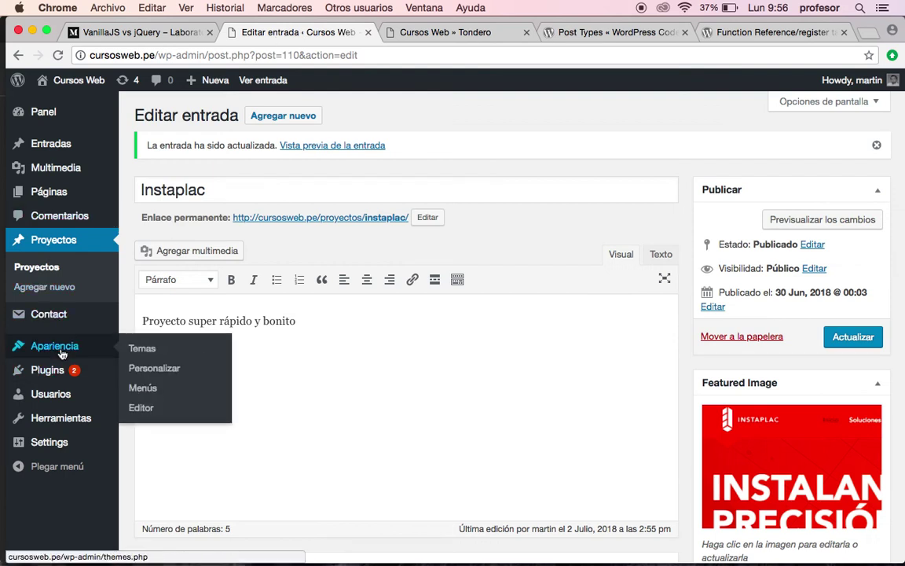
click(148, 392)
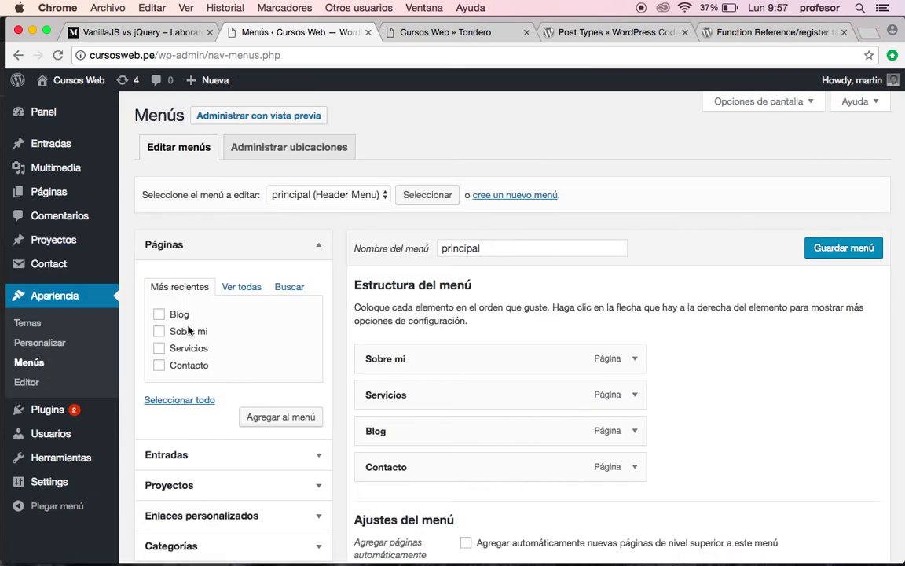
scroll(210, 400, down, 3)
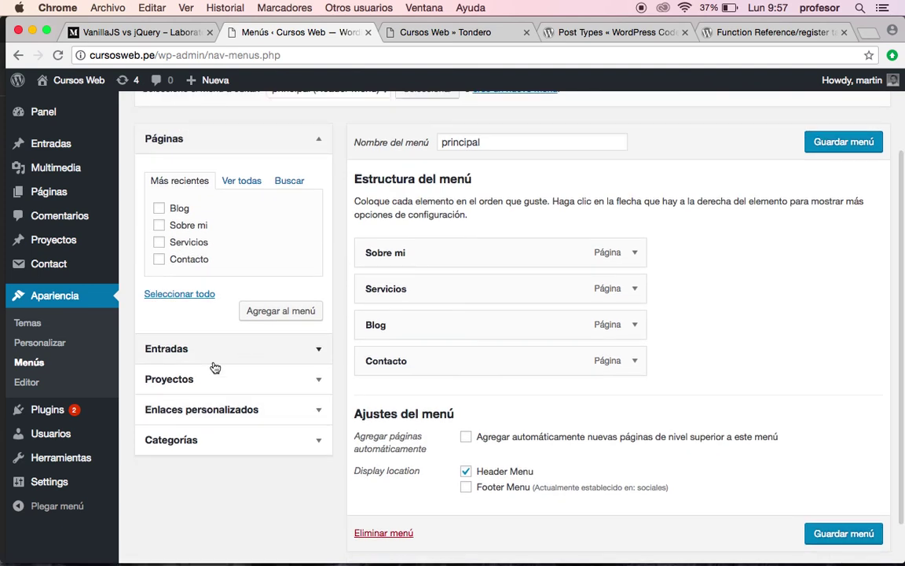
click(317, 383)
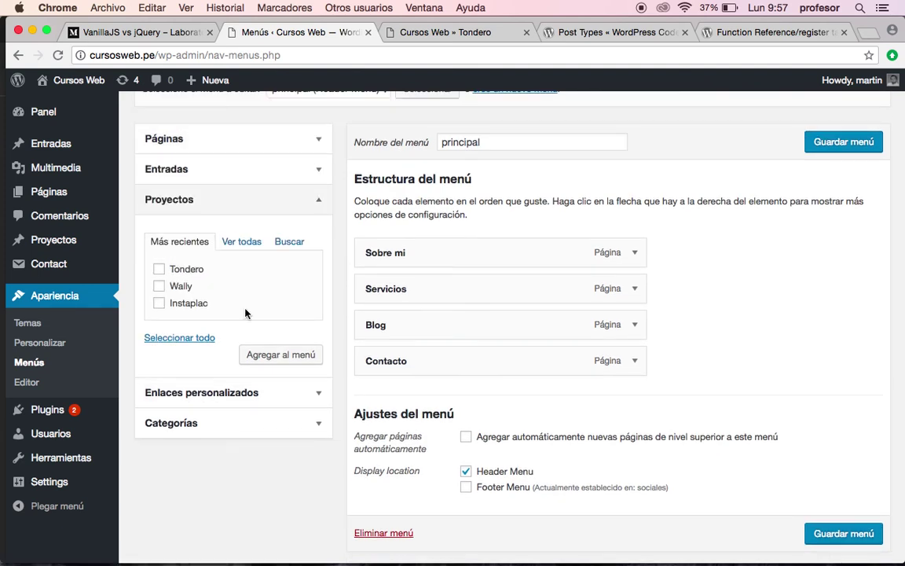
Step: List all Proyectos items and add the Proyectos archive to the principal menu
click(239, 245)
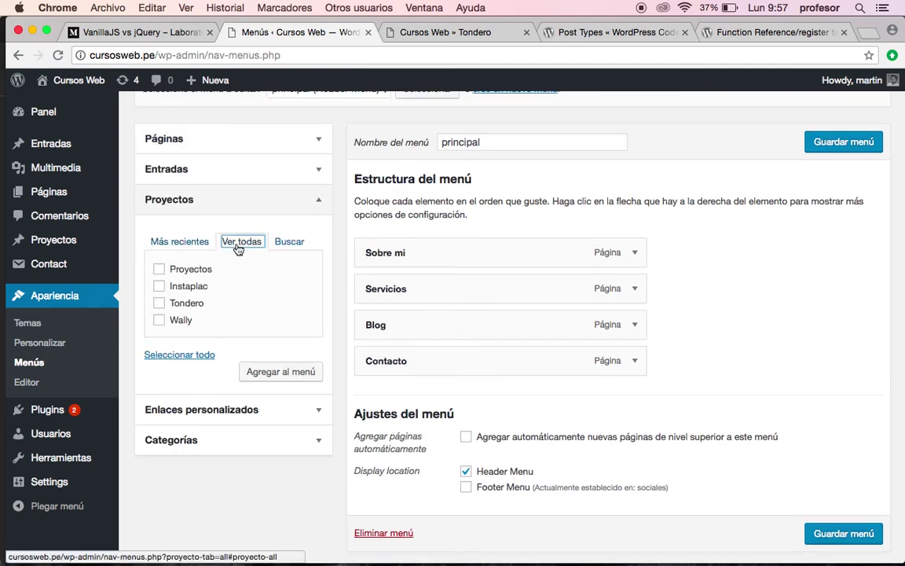
click(186, 244)
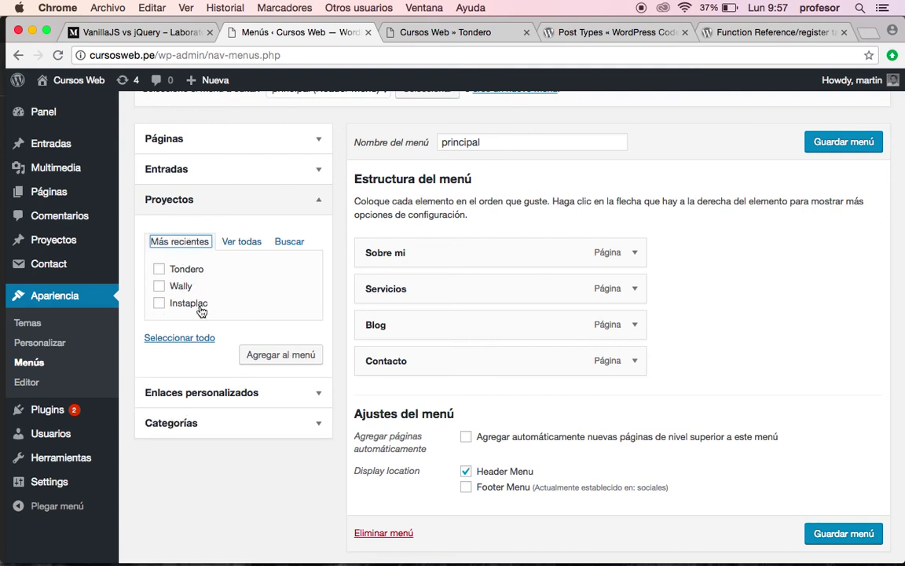
click(243, 242)
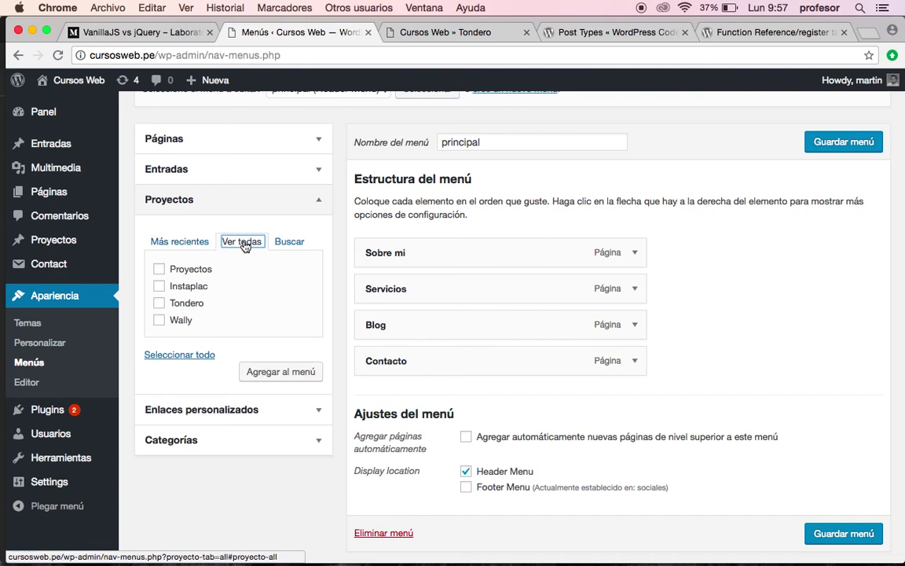
click(160, 270)
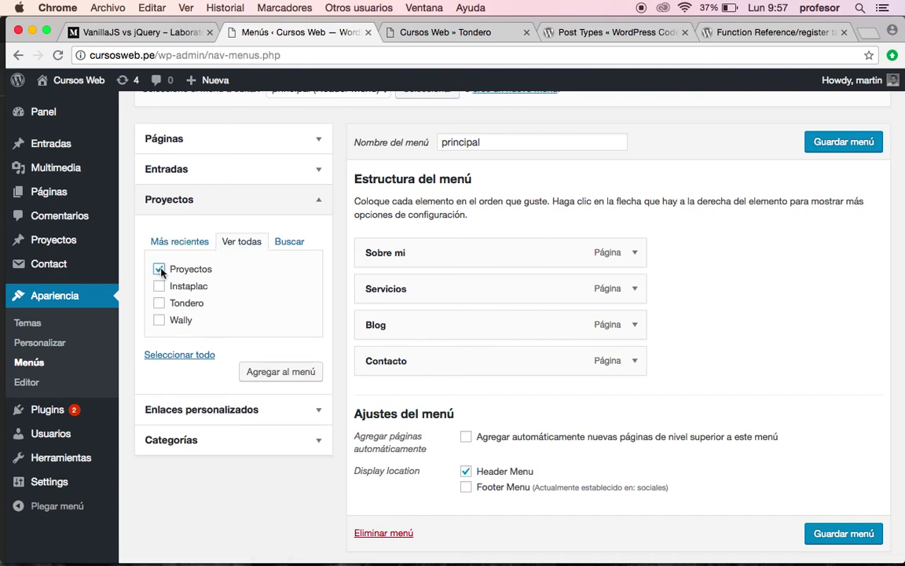
click(280, 375)
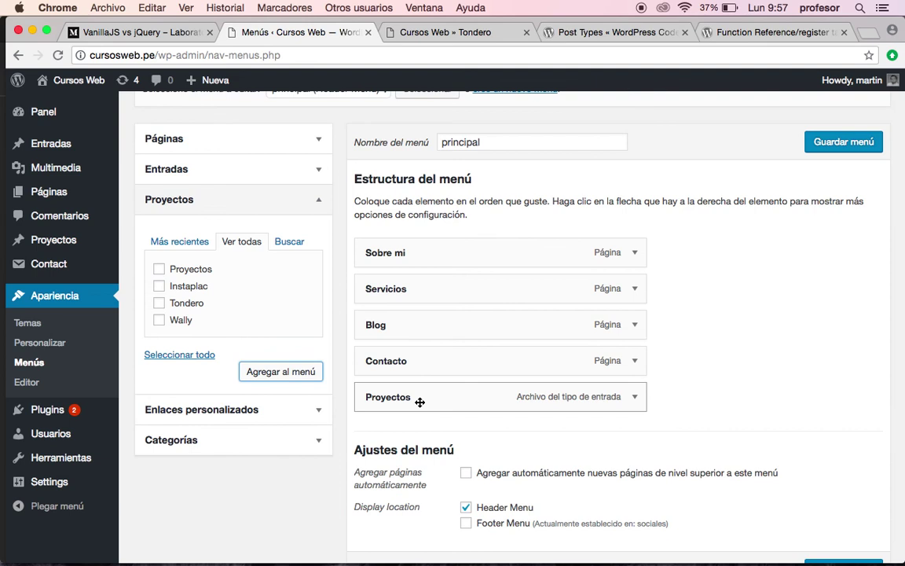
Step: Place the Proyectos menu item between Servicios and Blog and save the menu
drag(420, 402, 380, 324)
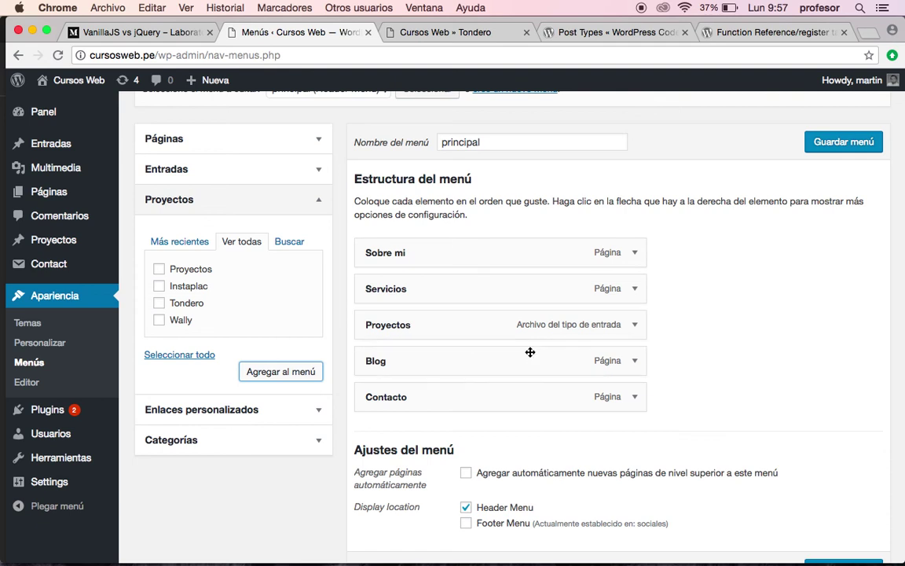
scroll(533, 354, down, 1)
scroll(535, 358, down, 2)
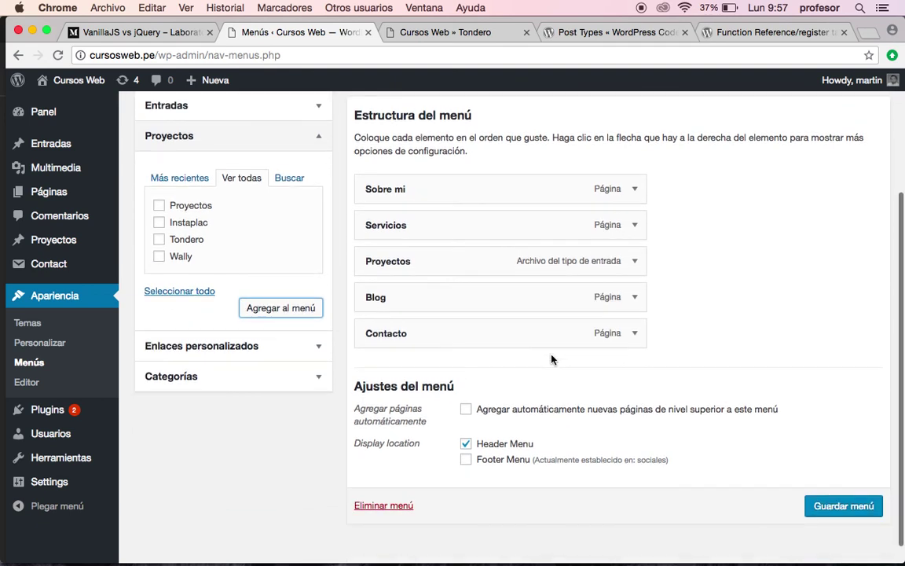
click(848, 505)
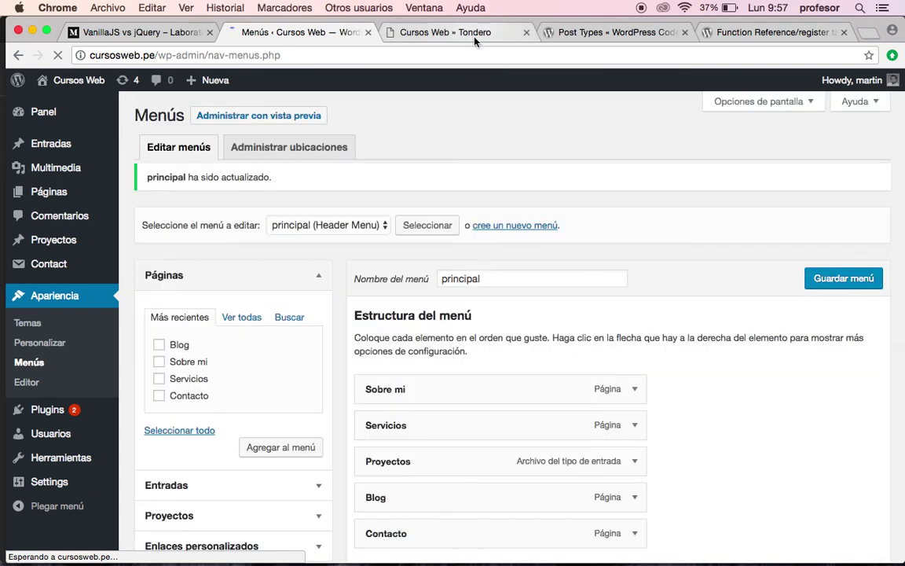
Step: Reload the site's Tondero page and compare the Proyectos and Blog listings through the header menu
click(472, 33)
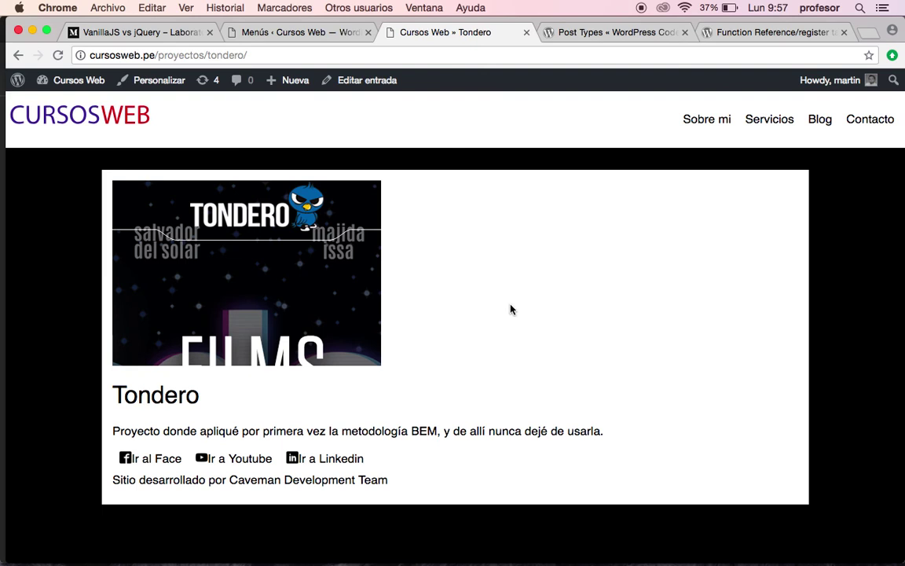
key(super+r)
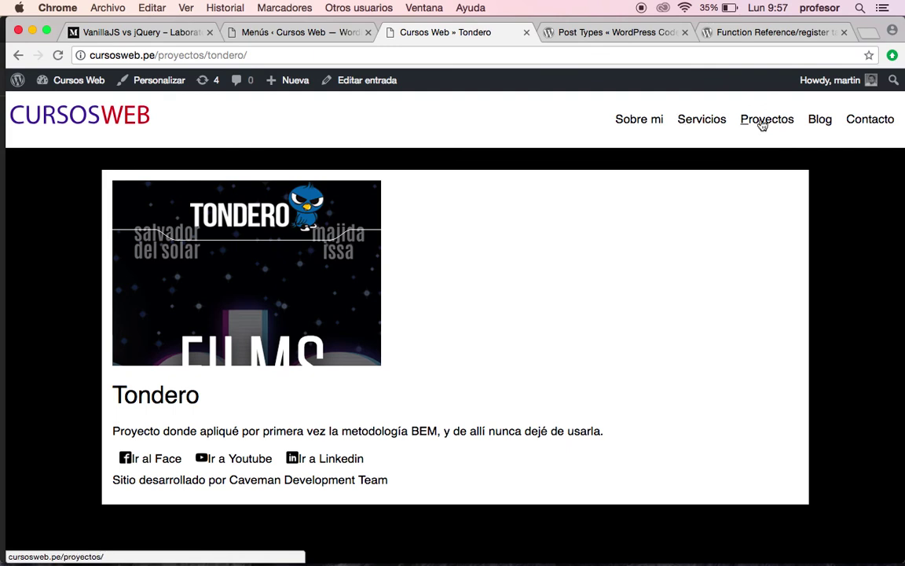
click(762, 126)
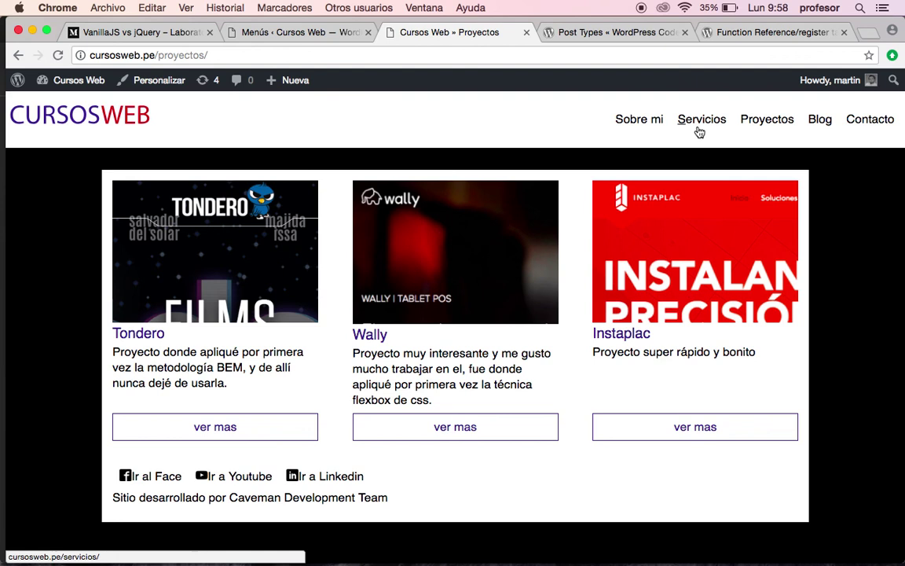
click(822, 124)
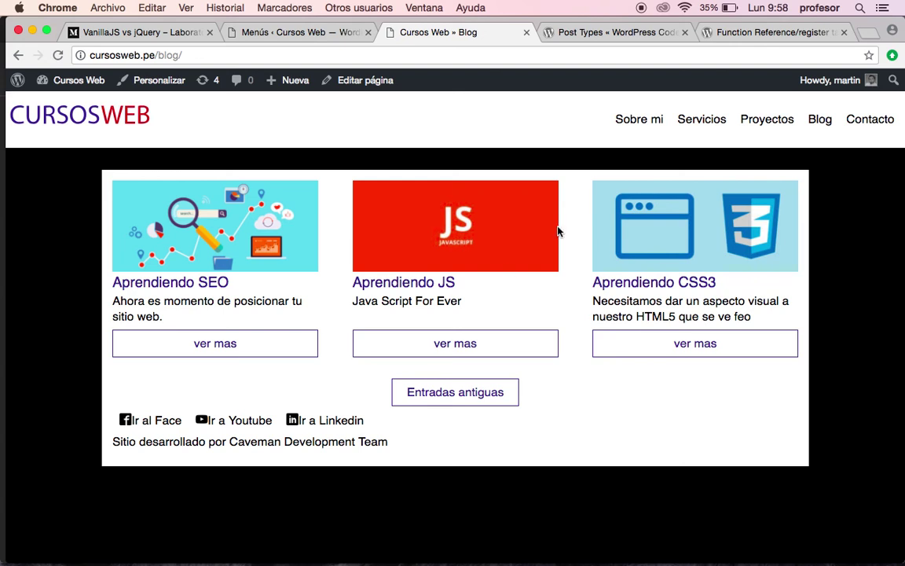
click(772, 126)
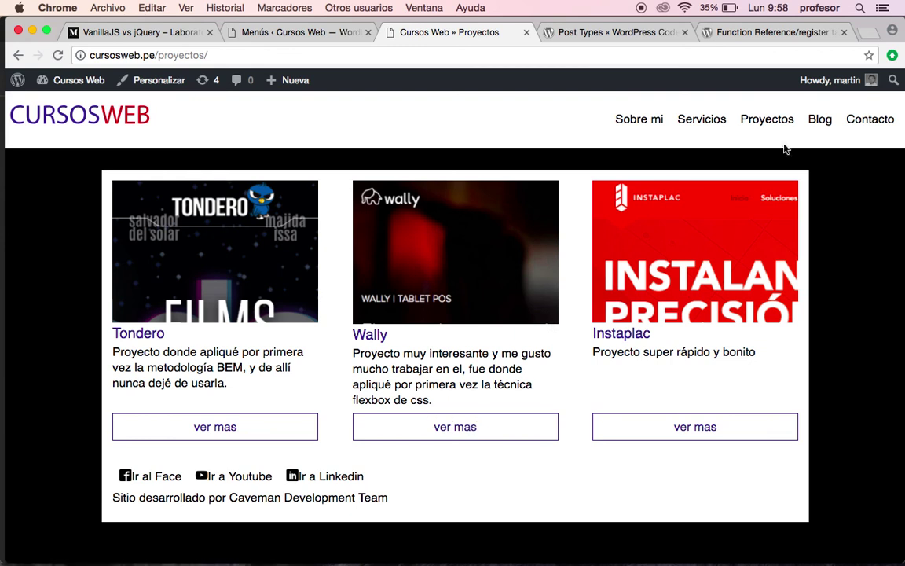
click(820, 122)
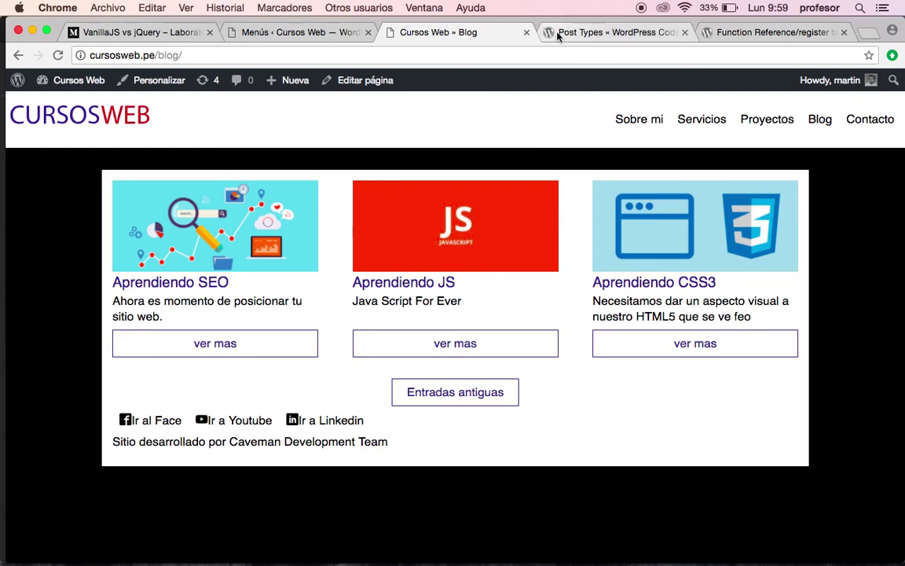
Step: Return to the WordPress admin and start a new project entry titled "Giftlist"
click(310, 35)
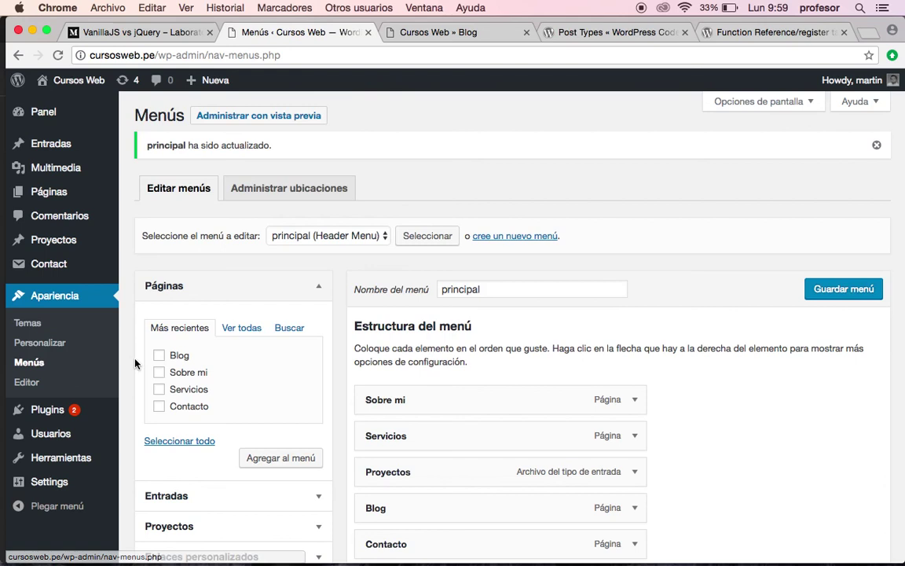
click(41, 240)
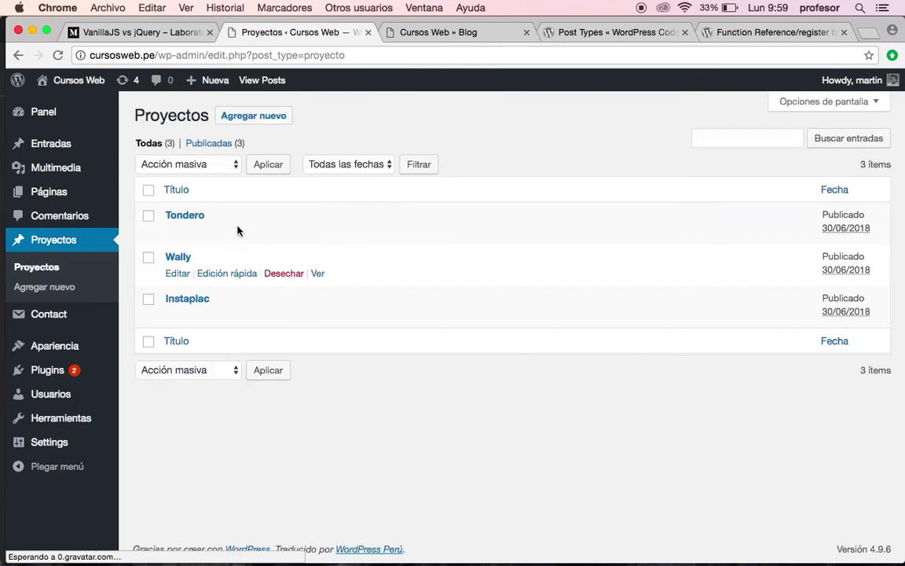
click(251, 117)
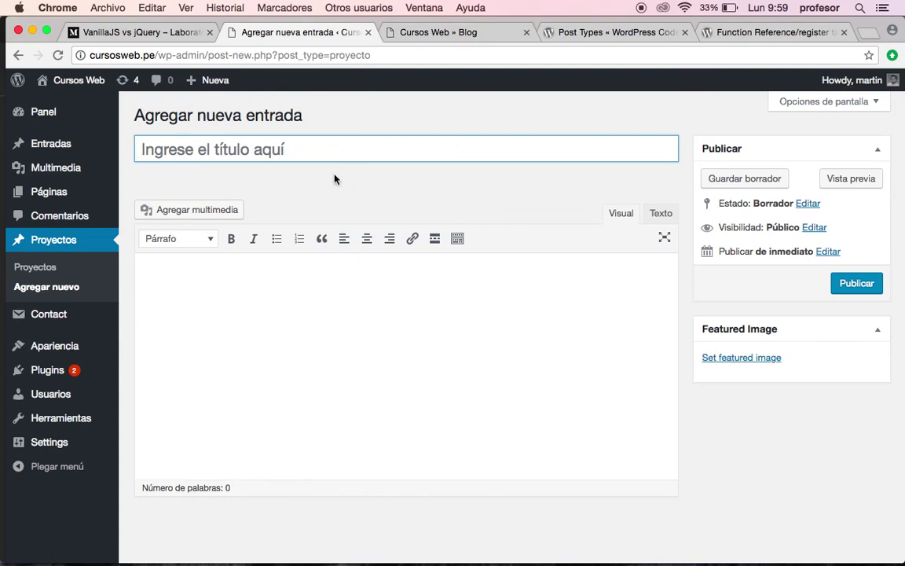
text(Gif)
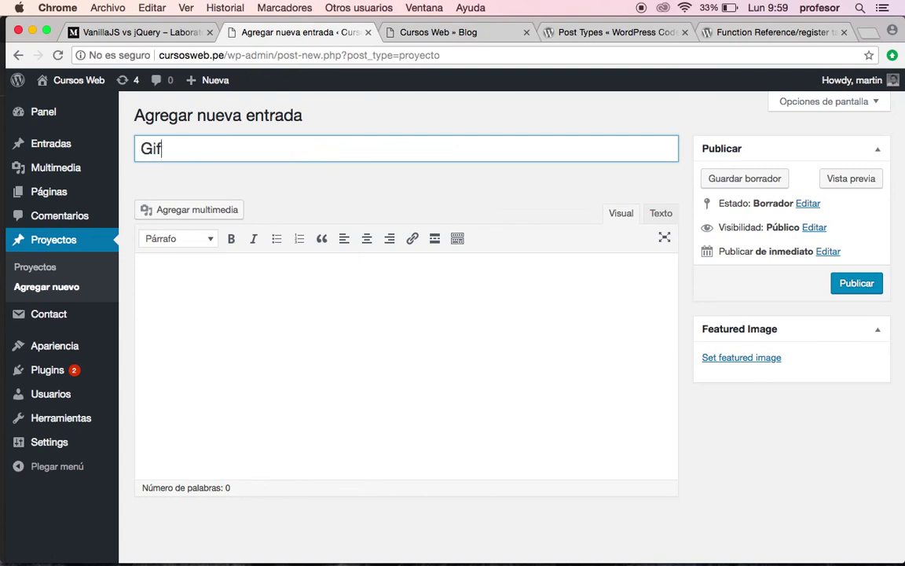
text(tlist)
Step: Write the project description "Un proyecto donde utilicé la técnica ITCSS, y salió muy bonito."
key(Tab)
text(Un po)
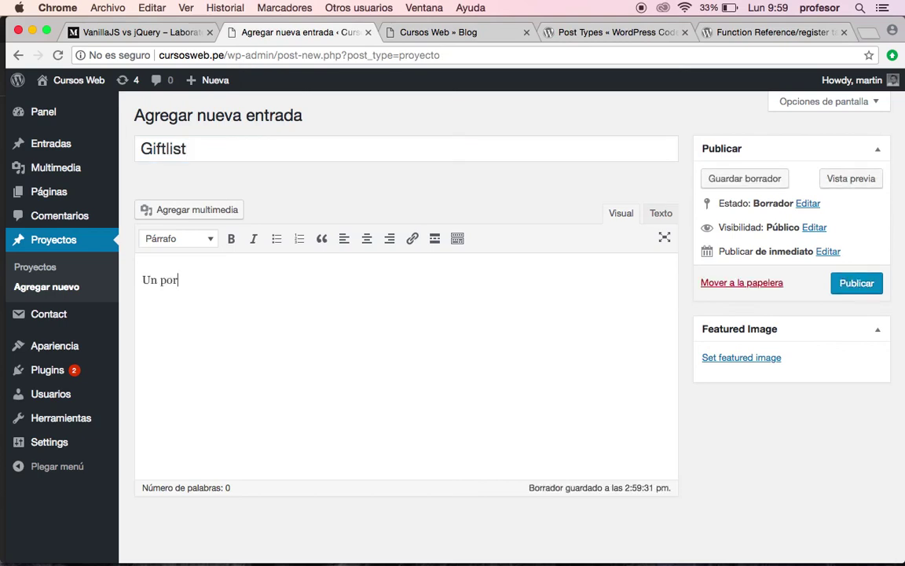
key(BackSpace)
text(royecto donde)
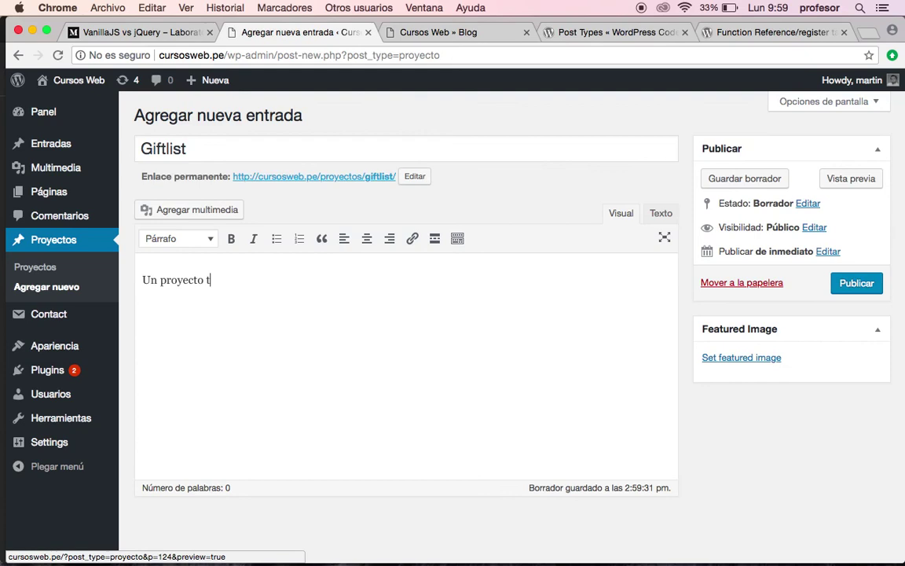
text( utiñ)
text(icé la té)
text(cnica I)
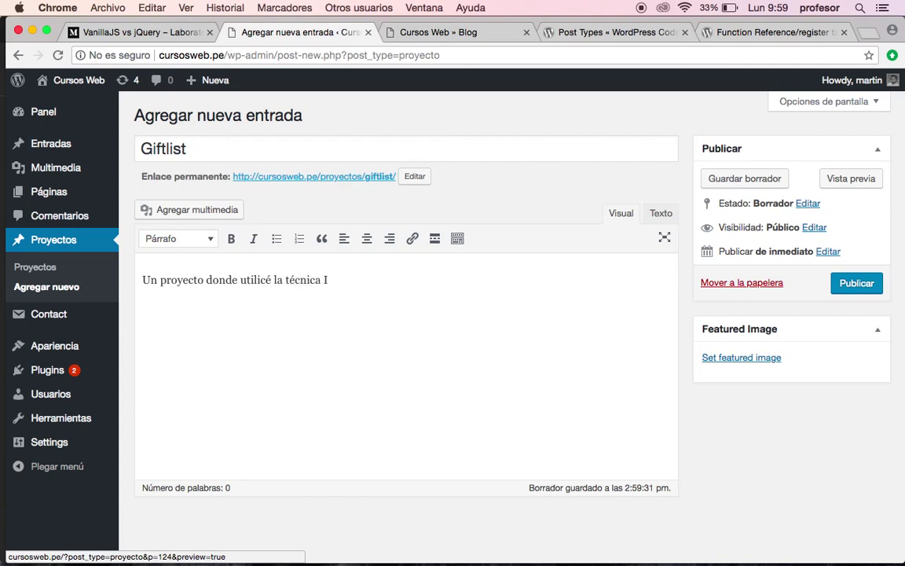
text(TCSS, y sali´o muy bonito.)
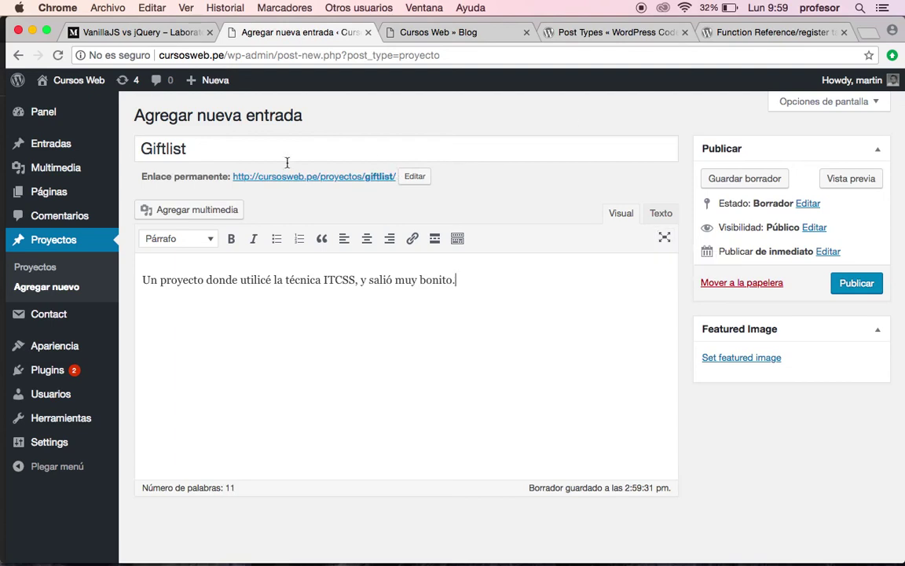
Step: Open the thegiftlist.pe website in a new browser tab
click(868, 33)
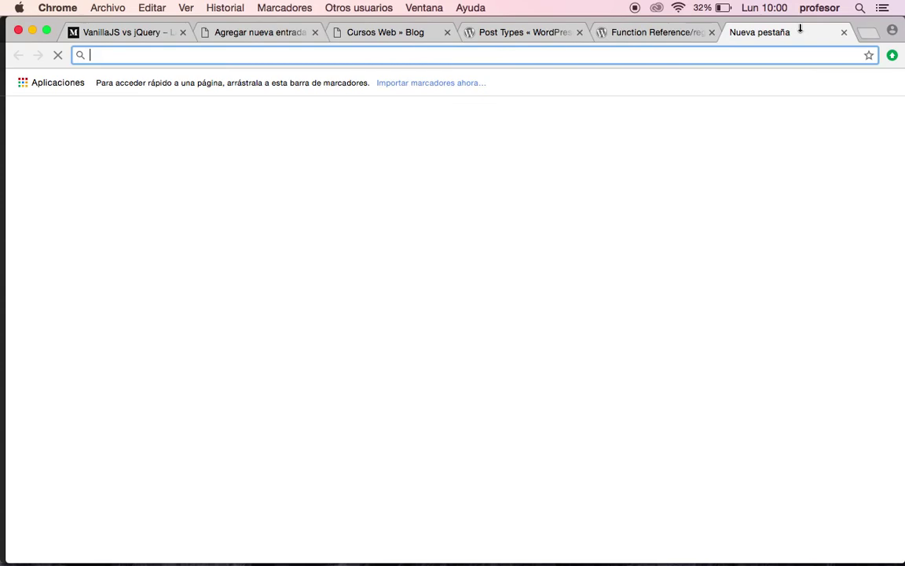
text(gl)
key(BackSpace)
key(BackSpace)
text(theg)
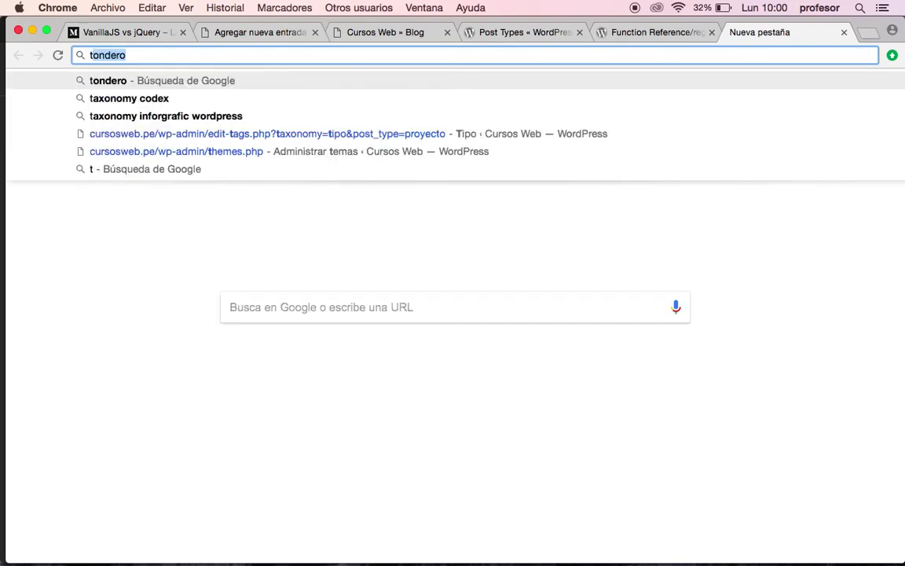
text(ift)
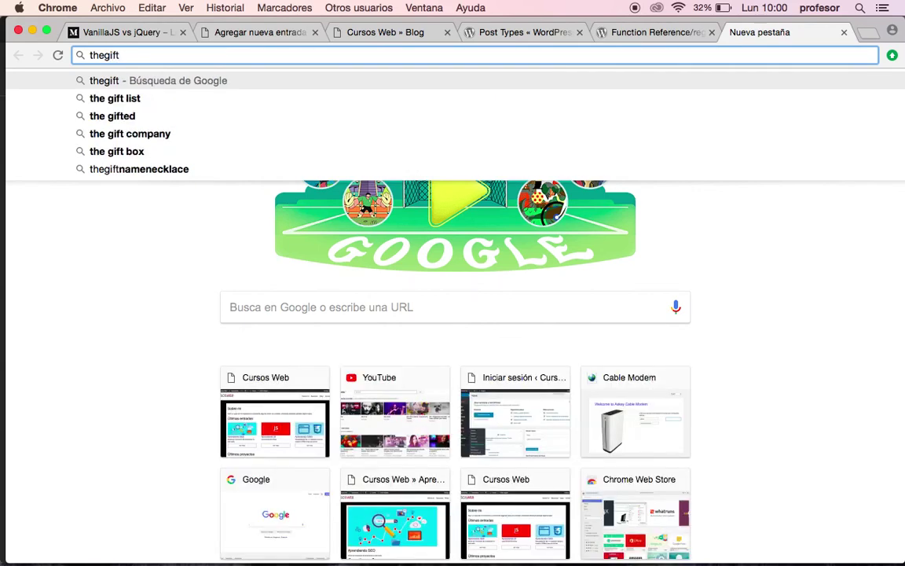
text(list.pe)
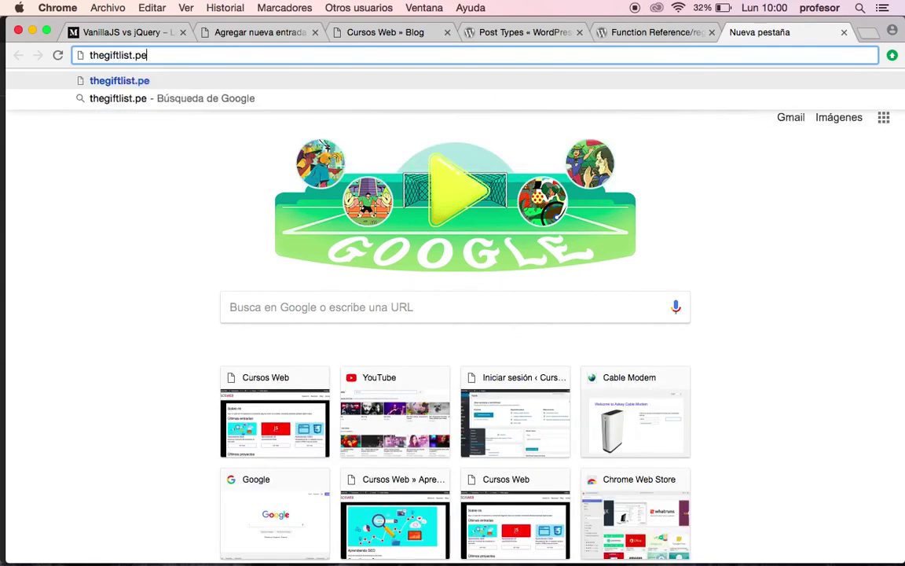
key(Return)
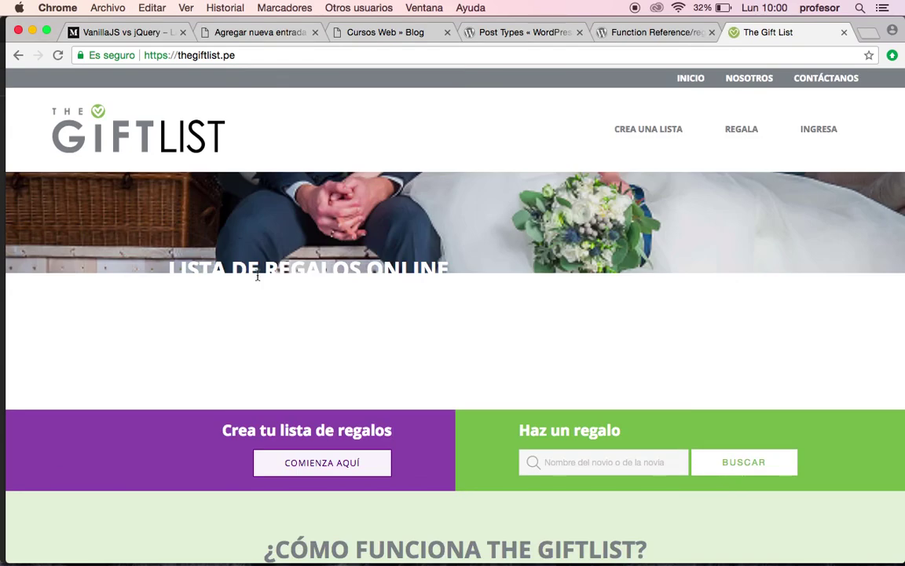
Step: Capture a screenshot of about 378 × 264 pixels around the site's logo and banner, and return to the Giftlist project editor
key(super+shift+4)
drag(46, 77, 314, 263)
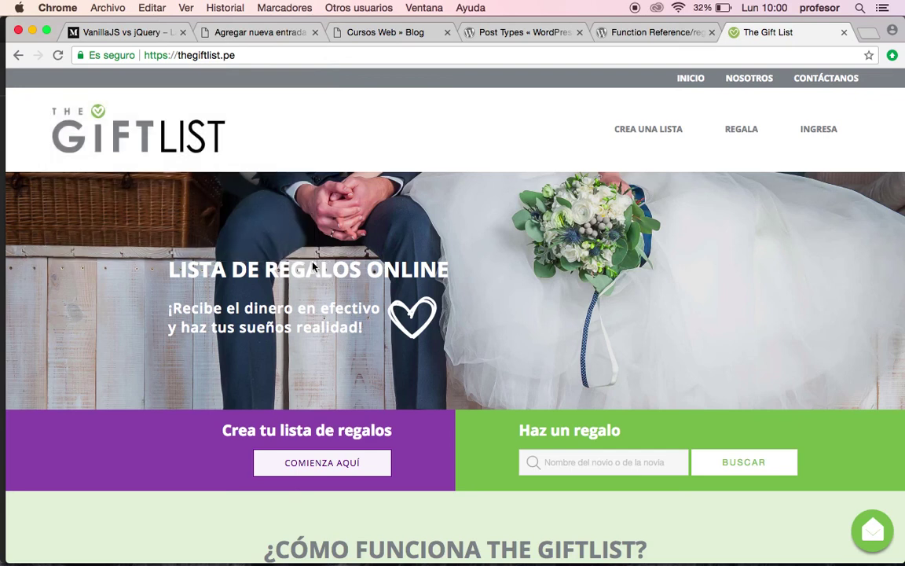
key(super+Tab)
key(super+shift+Tab)
click(393, 35)
click(273, 34)
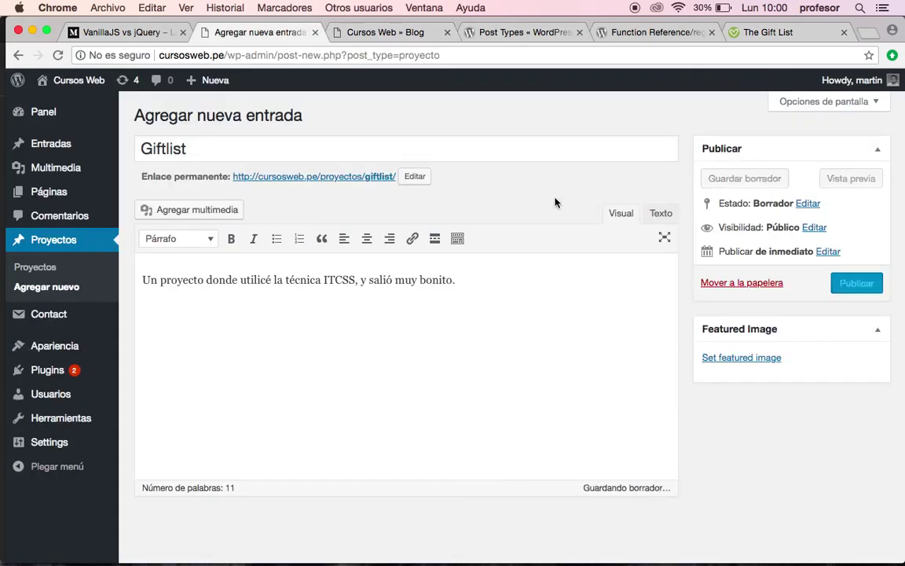
Step: Upload "Captura de pantalla 2018-07-02 a las 10.00.30" from the Escritorio folder for the project's featured image
click(741, 359)
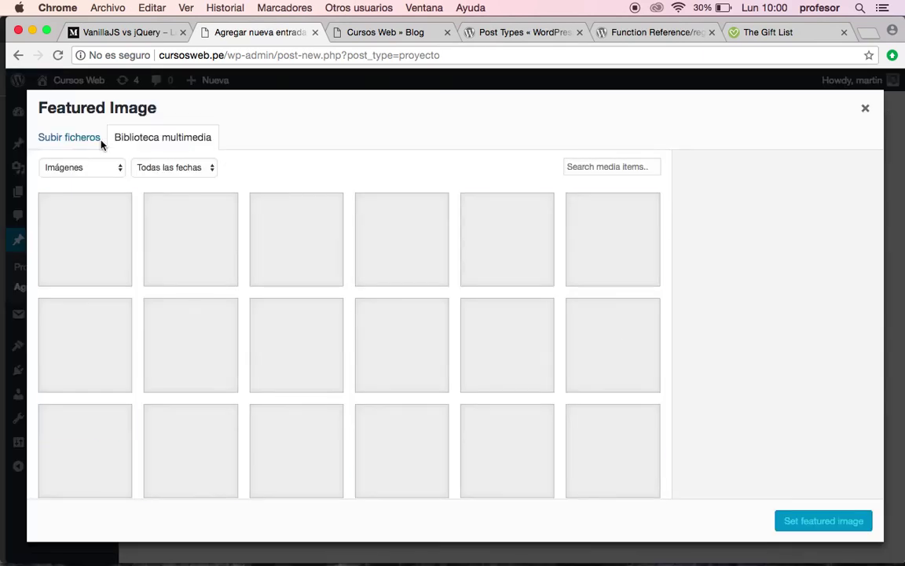
click(55, 142)
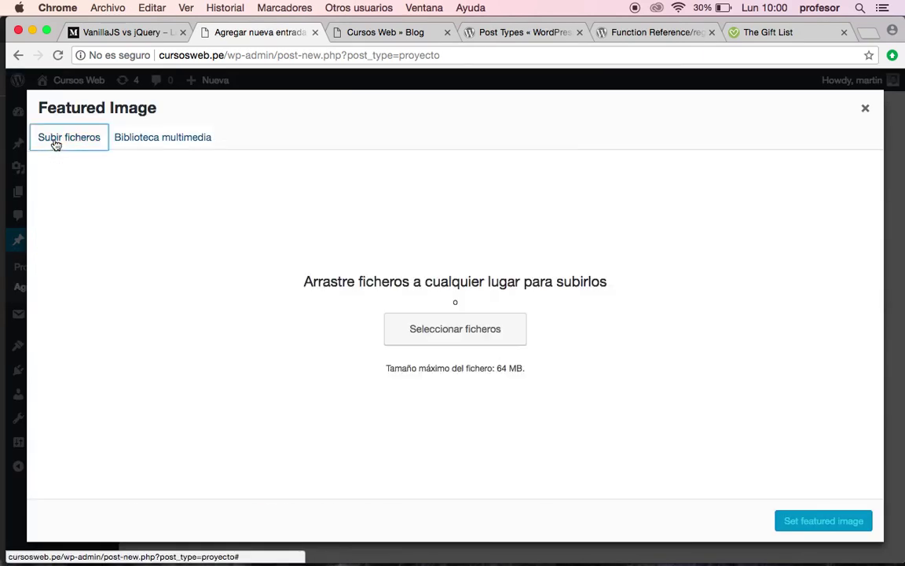
click(439, 332)
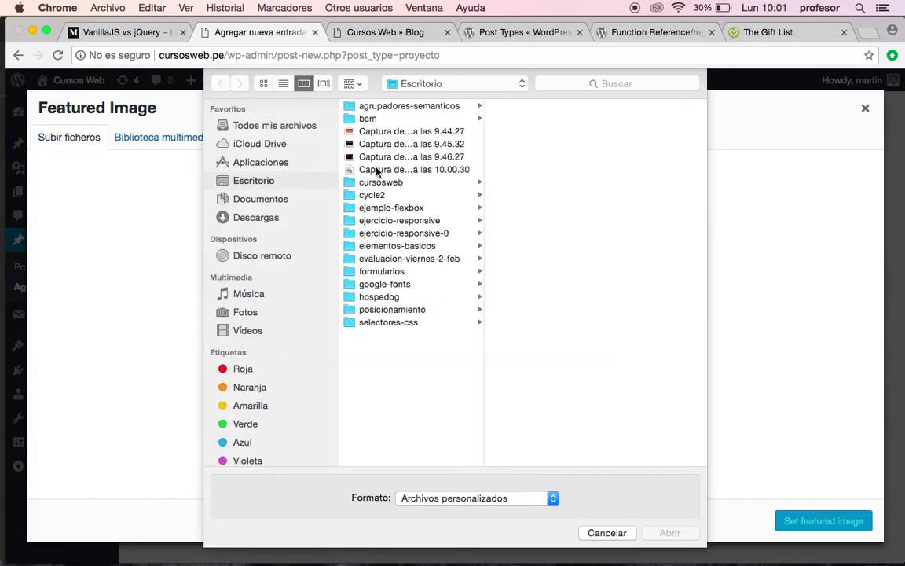
click(378, 170)
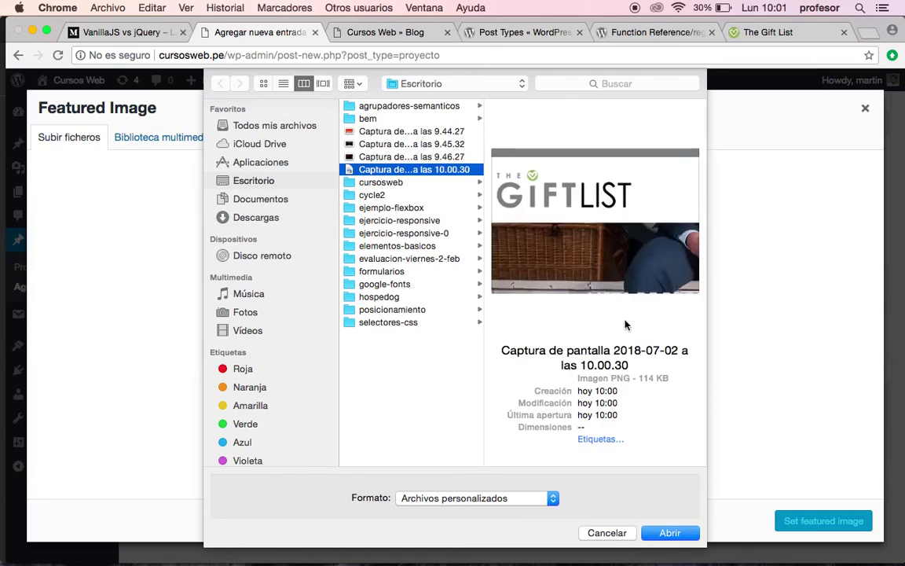
click(671, 533)
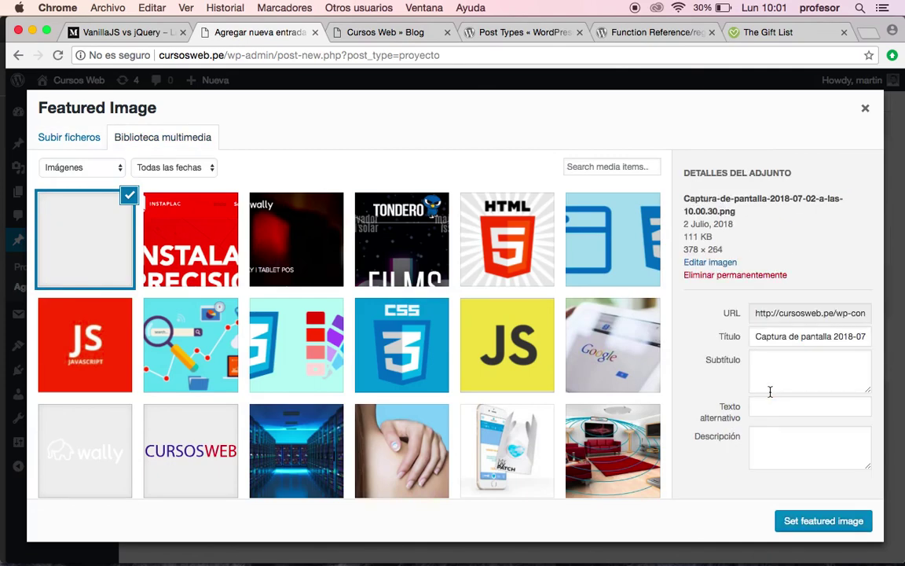
Step: Set the uploaded image's title, caption and alternative text to "Giftlist"
triple_click(773, 398)
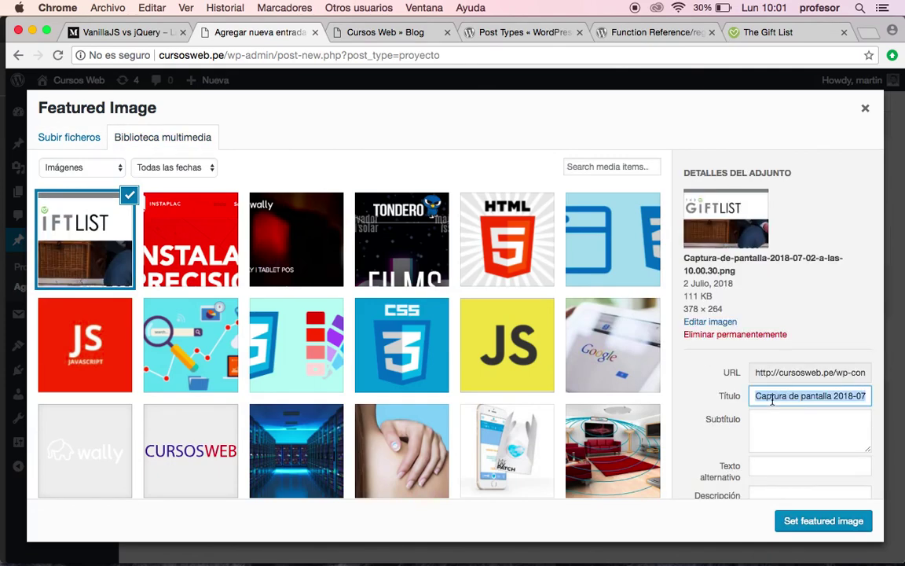
text(Giftlist)
key(Tab)
text(G)
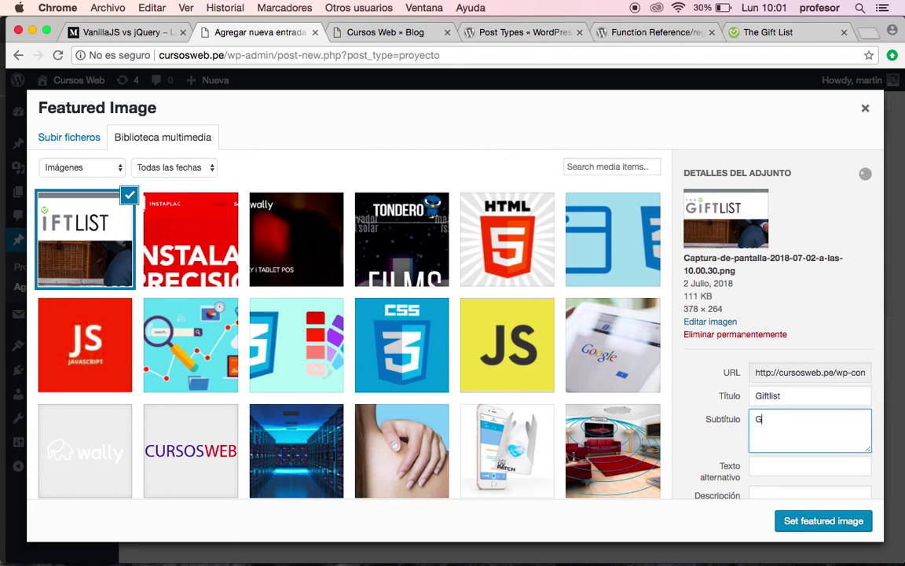
text(iftlist)
key(Tab)
text(Giftlist)
Step: Assign the uploaded screenshot as the project's featured image and publish the Giftlist project
click(823, 521)
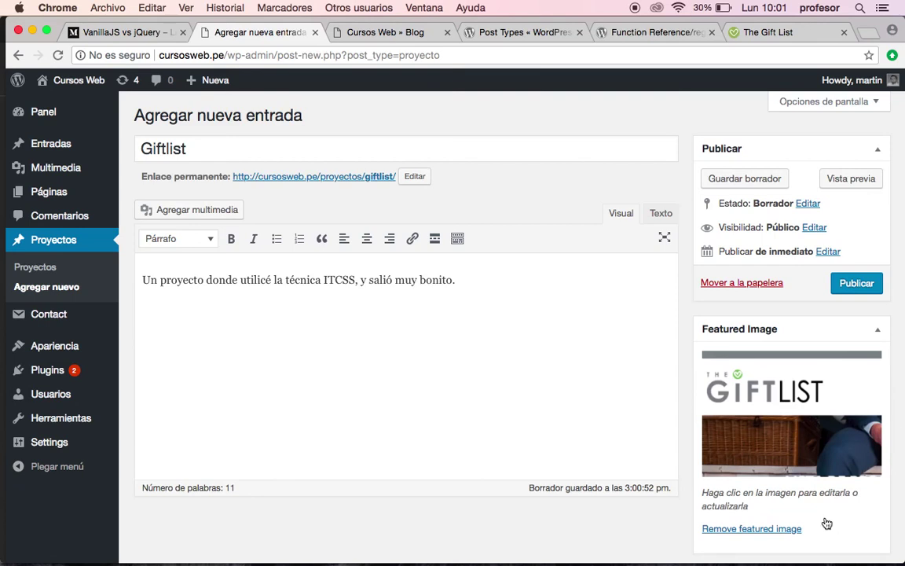
click(856, 286)
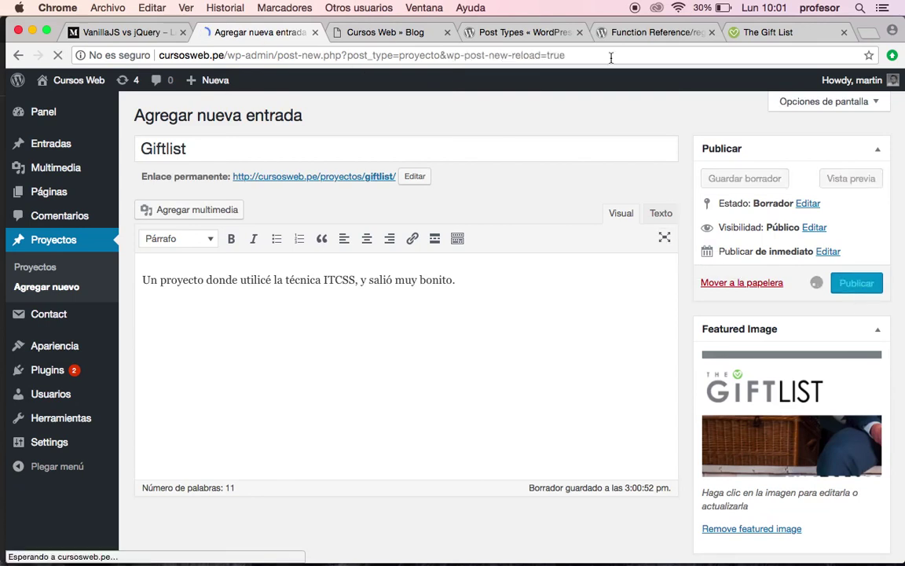
click(387, 32)
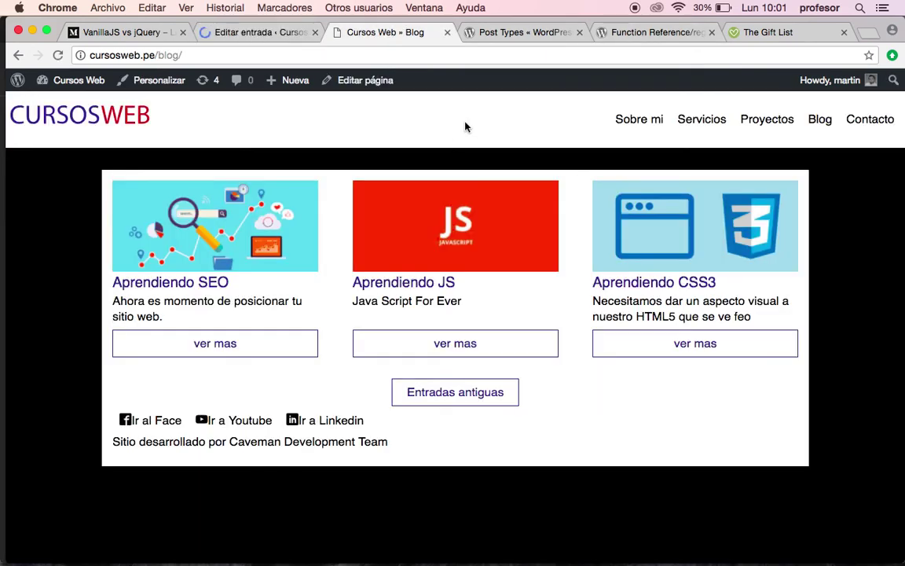
click(272, 36)
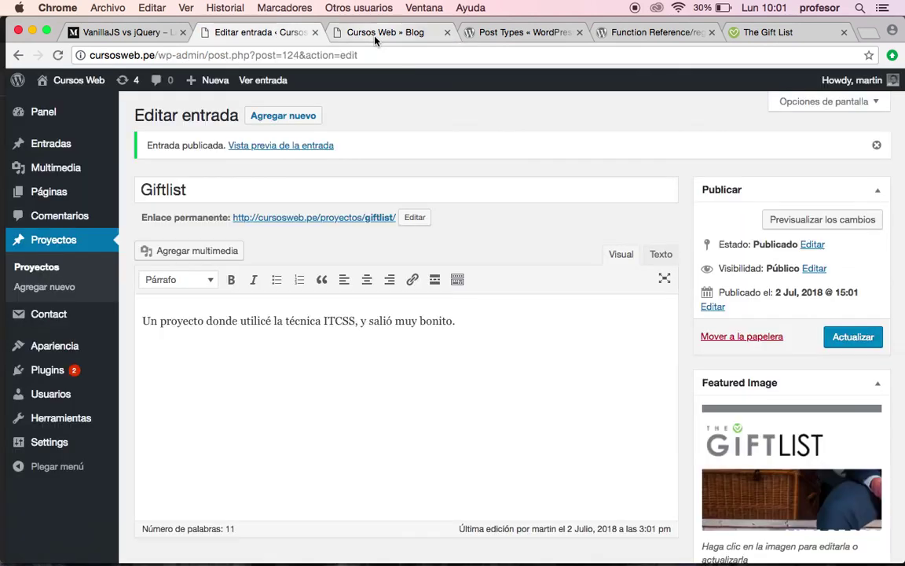
Step: Open the site's Proyectos page, check its older entries and return to the newer ones
click(375, 36)
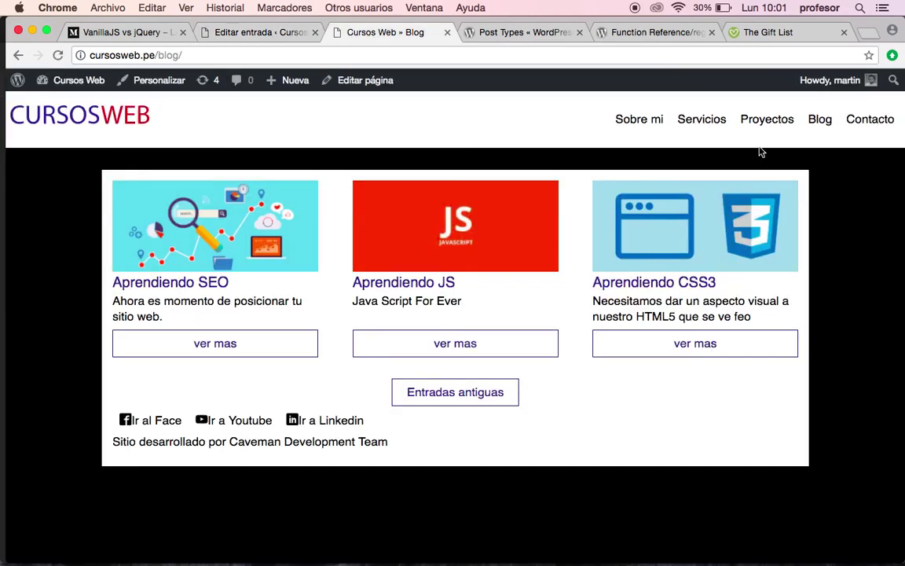
click(765, 121)
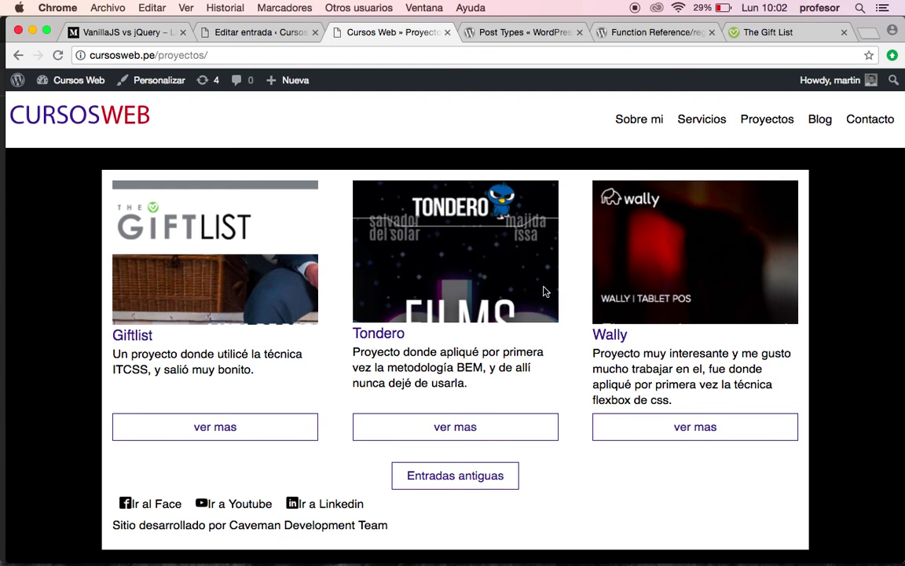
click(458, 475)
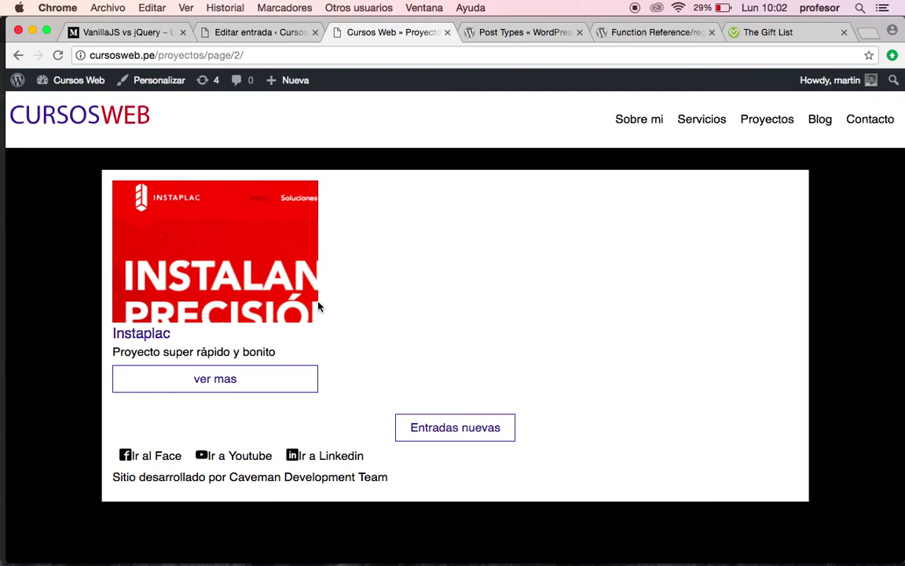
click(466, 437)
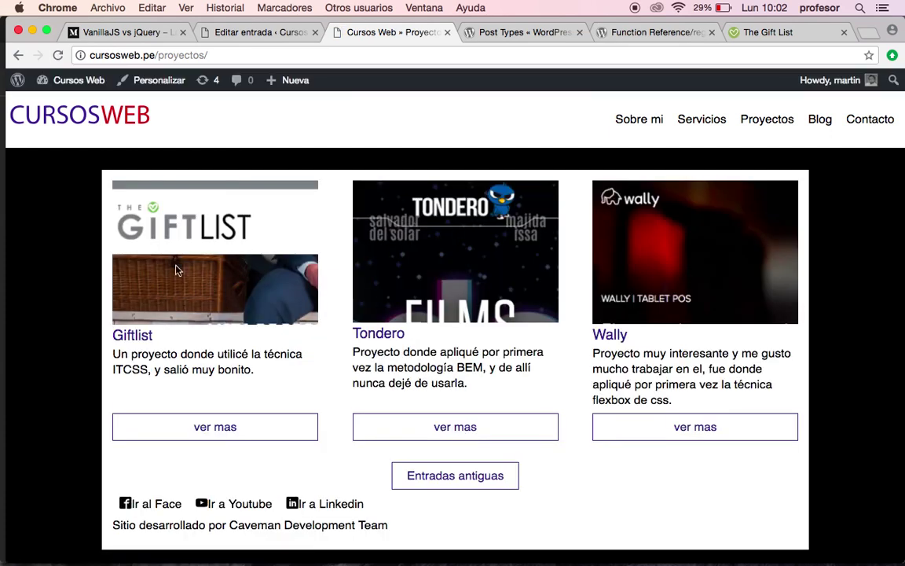